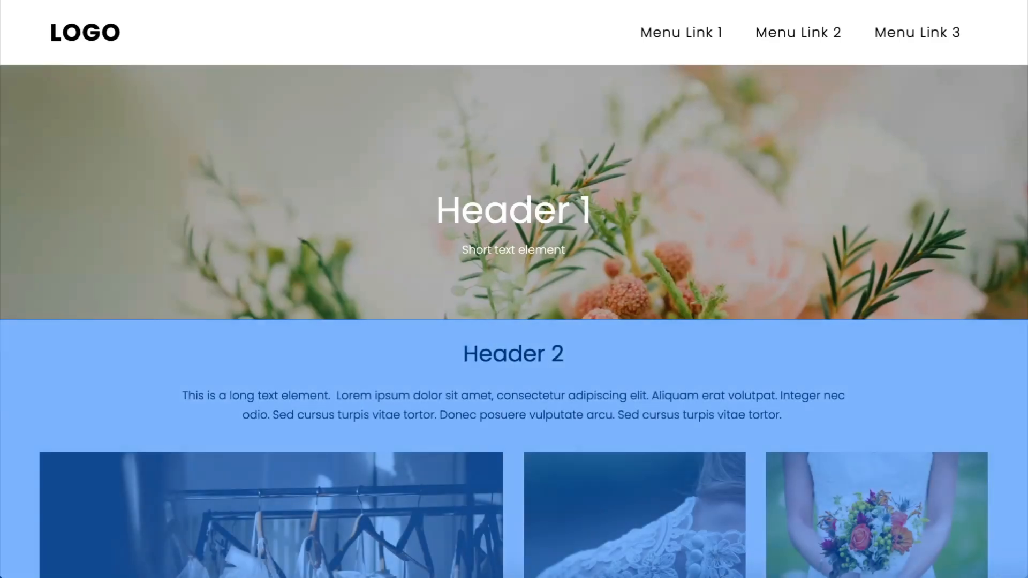
scroll(515, 289, down, 2)
scroll(514, 289, down, 5)
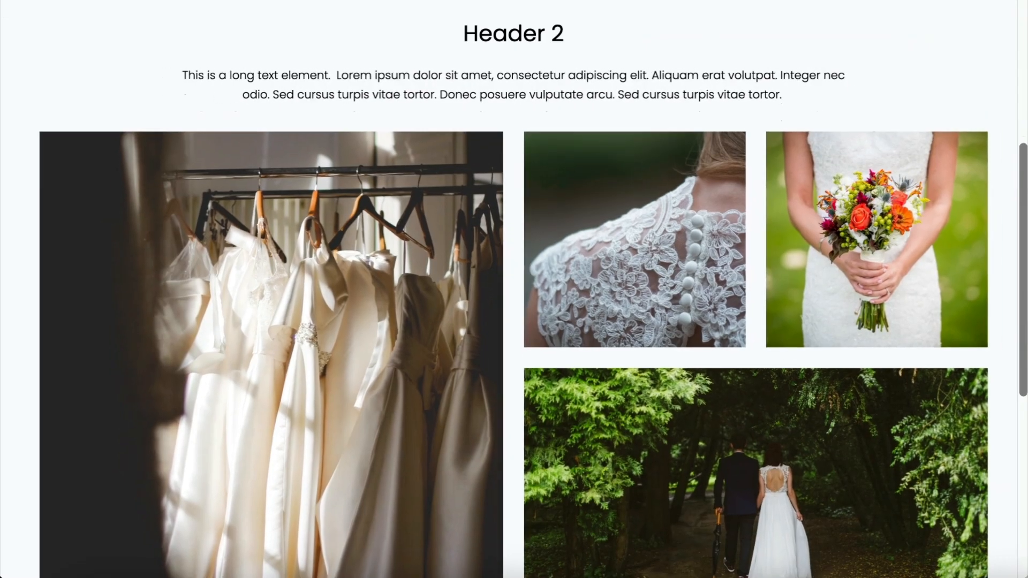
scroll(515, 289, down, 5)
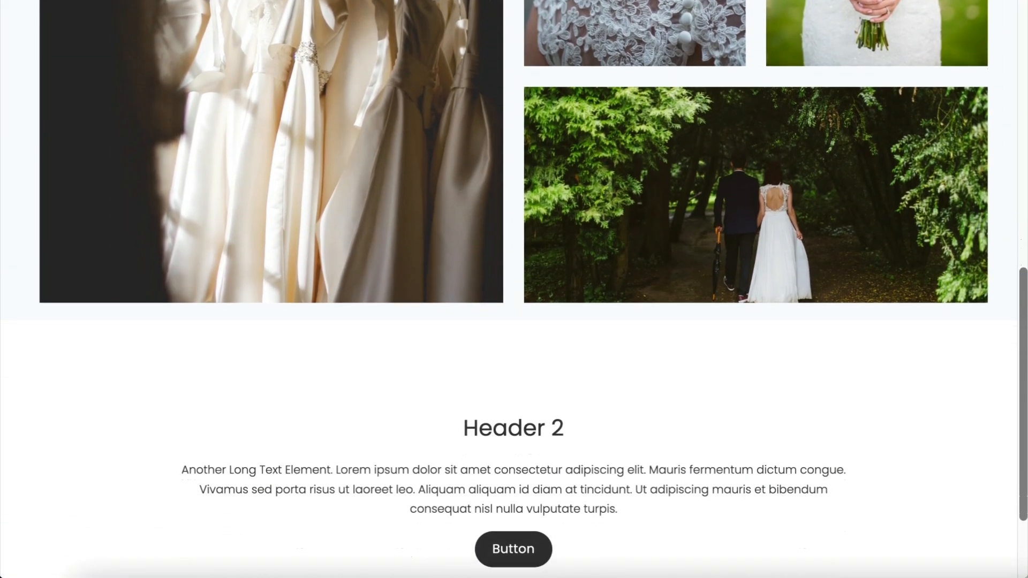
scroll(514, 289, down, 3)
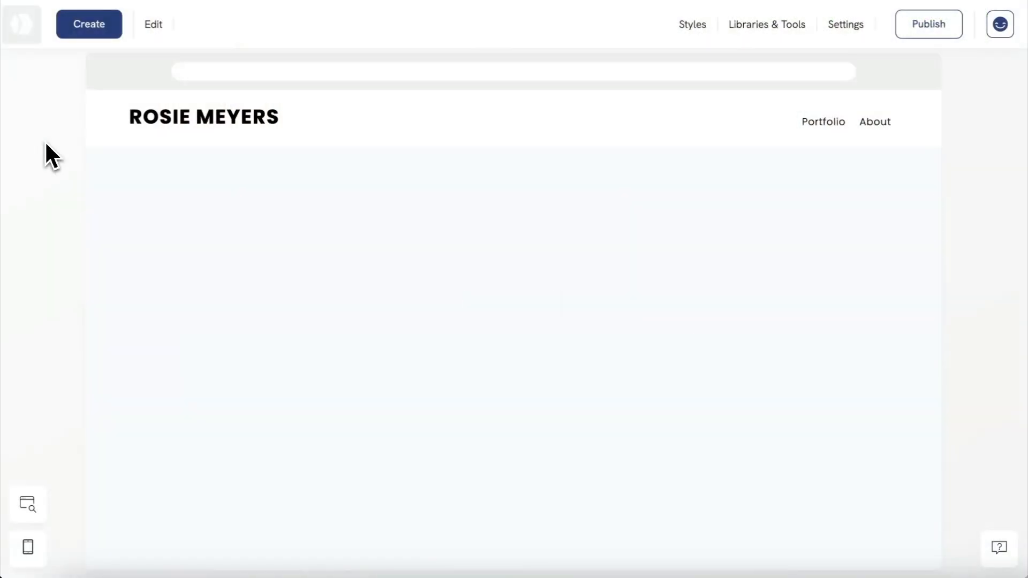
Step: Look through the site editor's page creation types, content editing options, global styles, libraries and tools, and settings
click(78, 28)
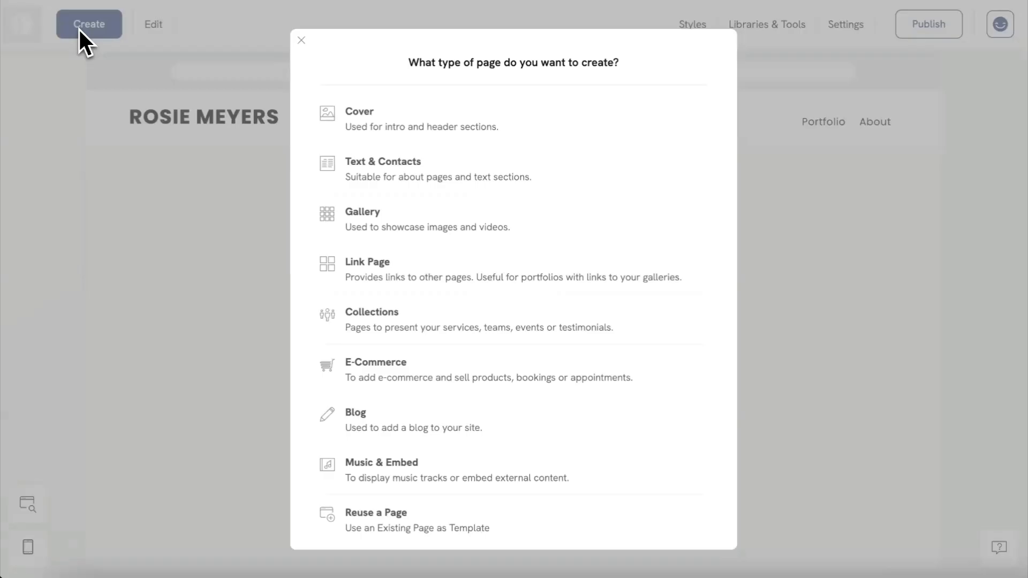
click(100, 45)
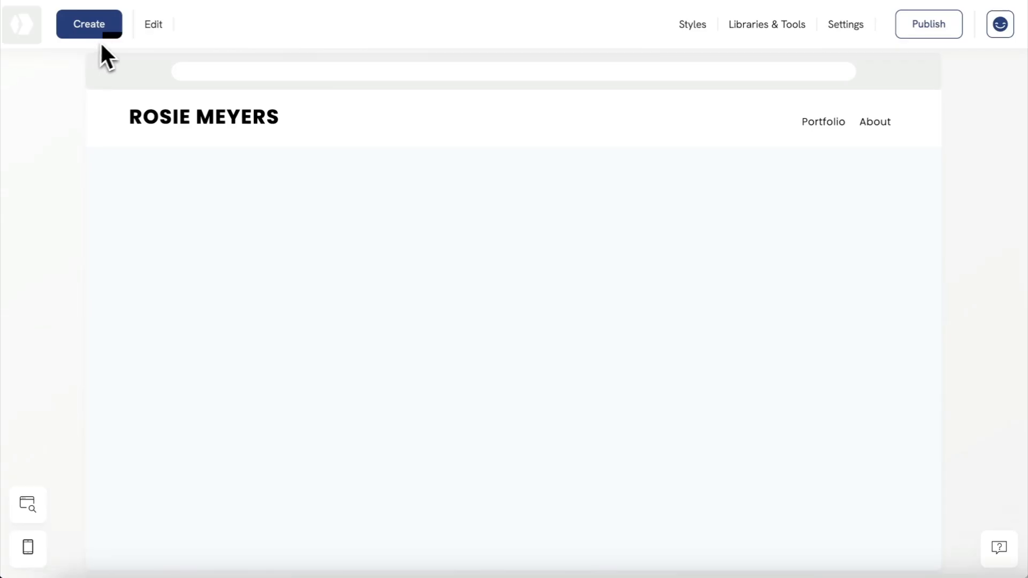
click(153, 26)
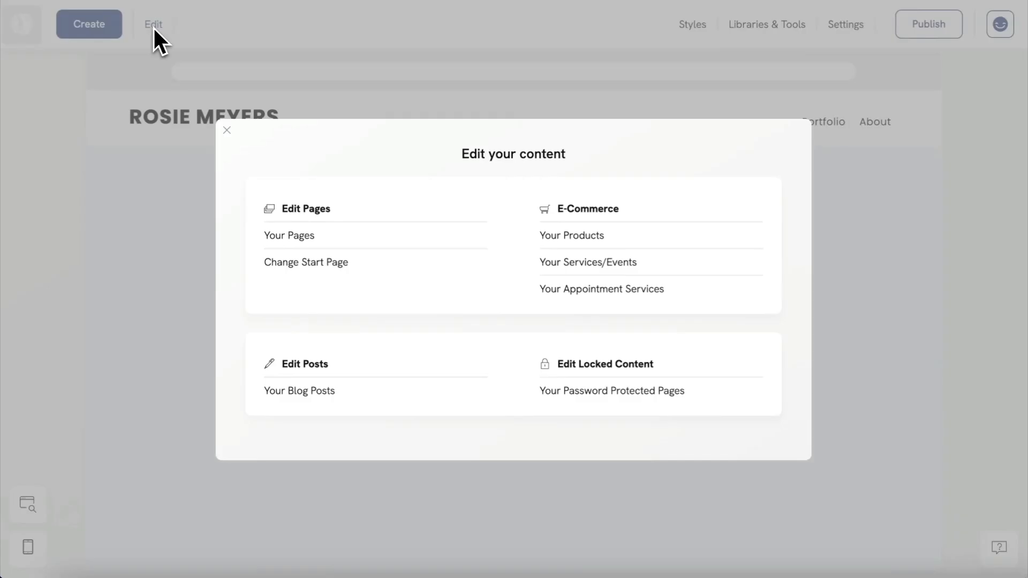
click(154, 26)
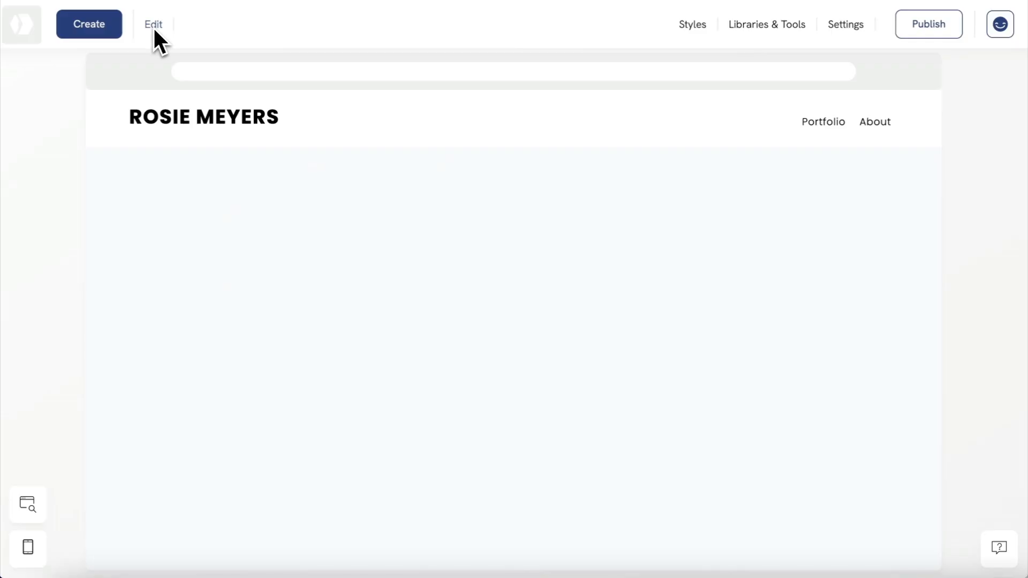
click(691, 33)
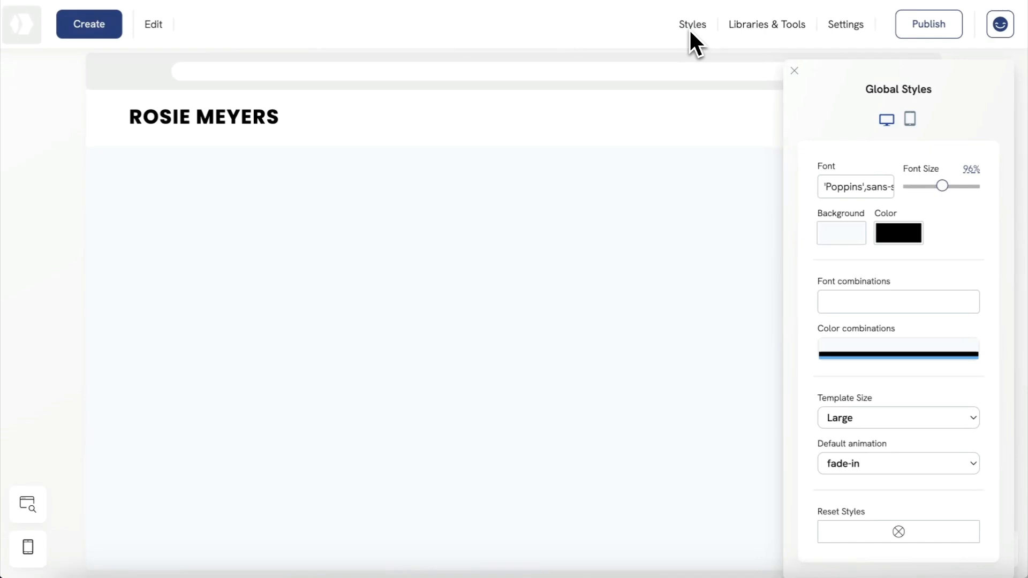
click(690, 26)
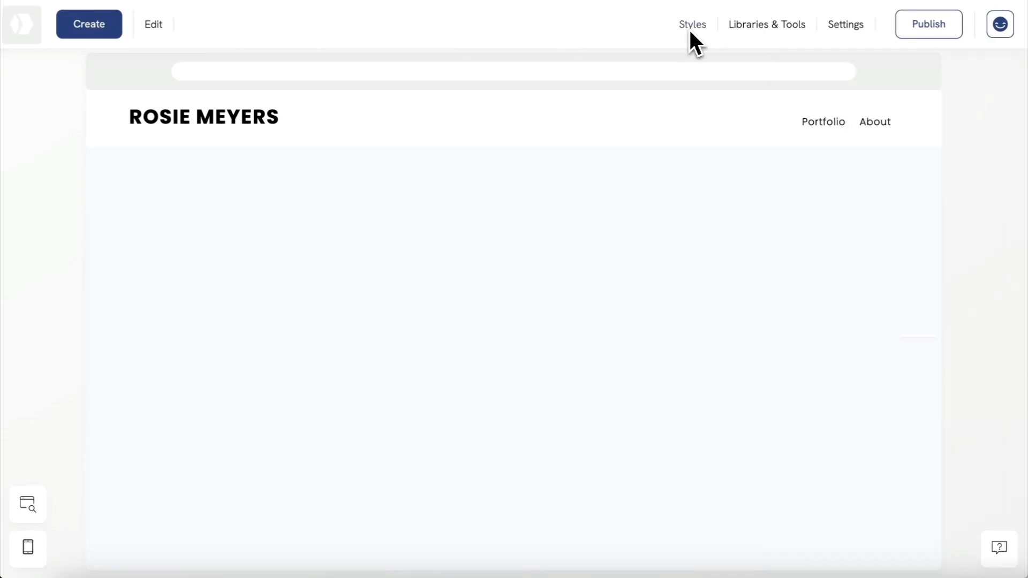
click(742, 26)
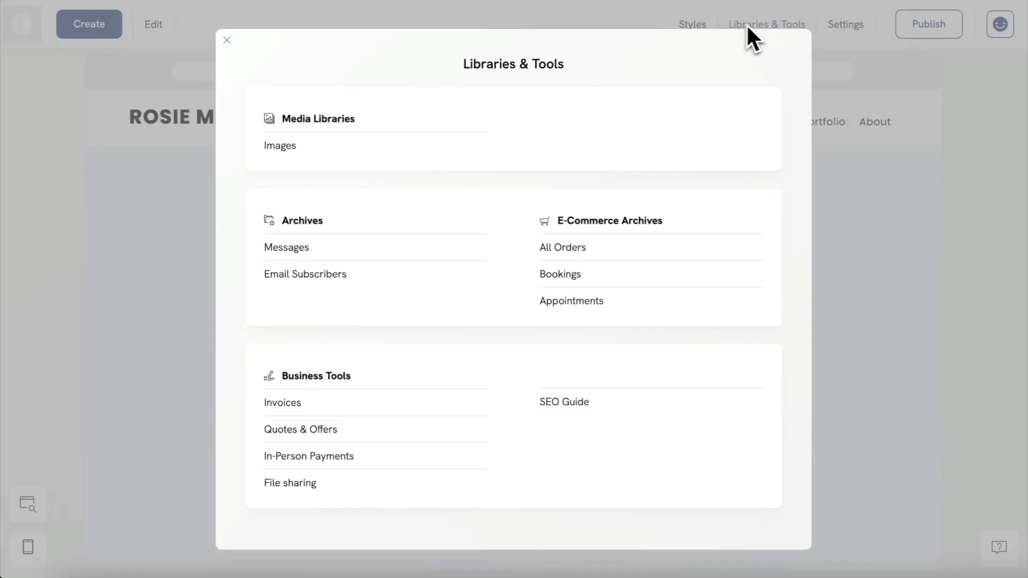
click(850, 22)
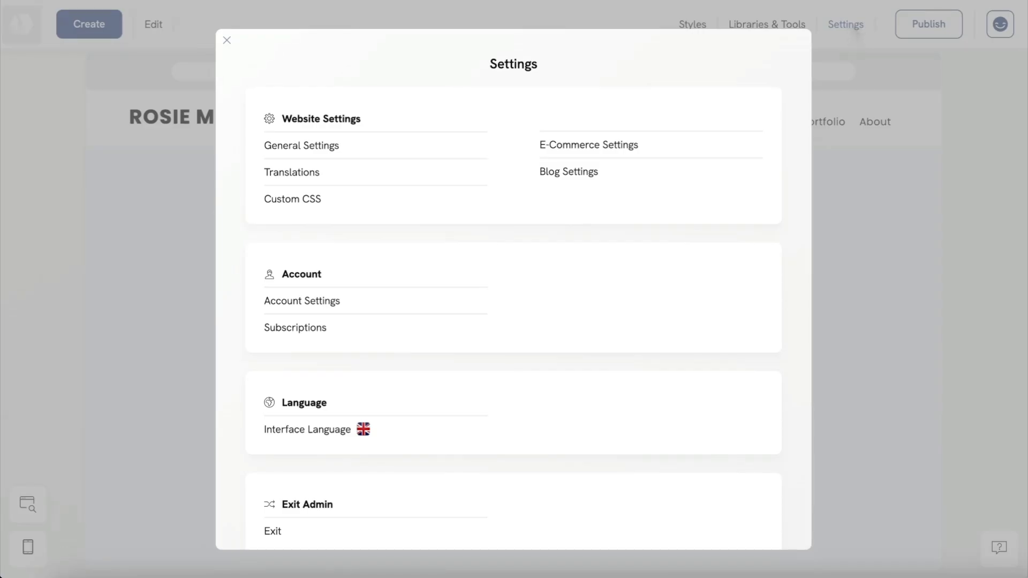
click(851, 21)
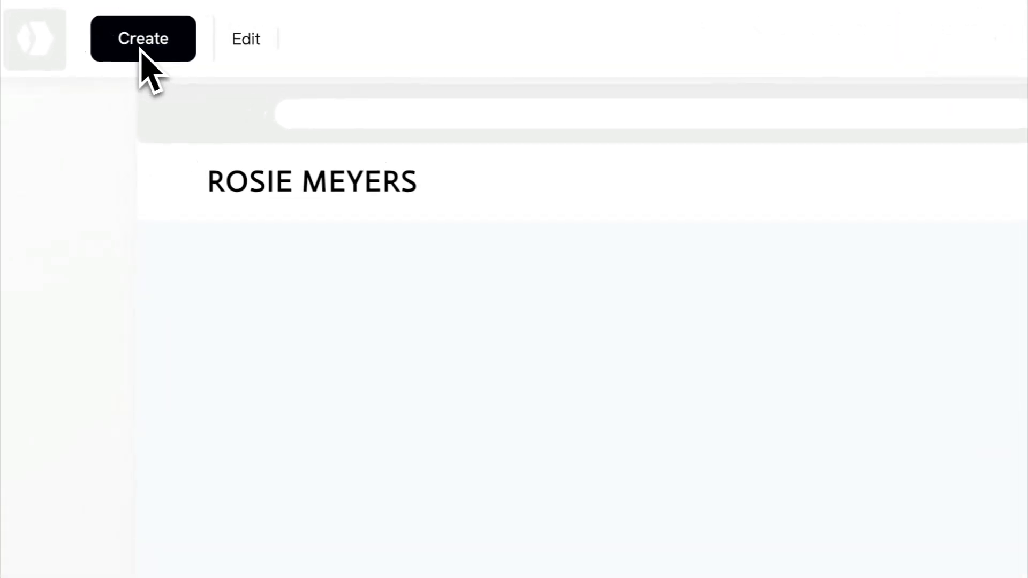
Step: Create a Link Page titled Portfolio from the Square Ratio template, keeping it in the main menu
click(140, 48)
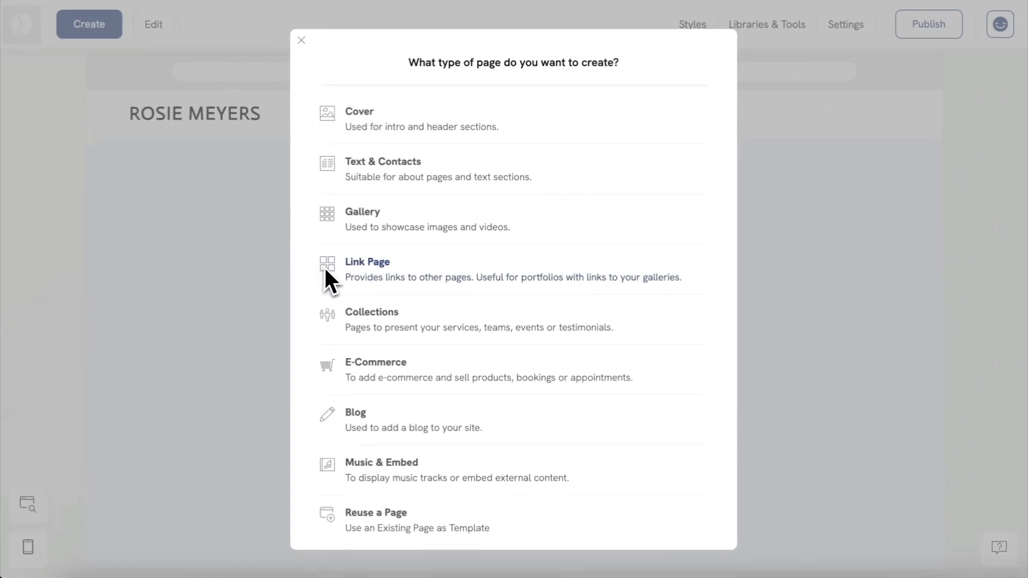
click(327, 276)
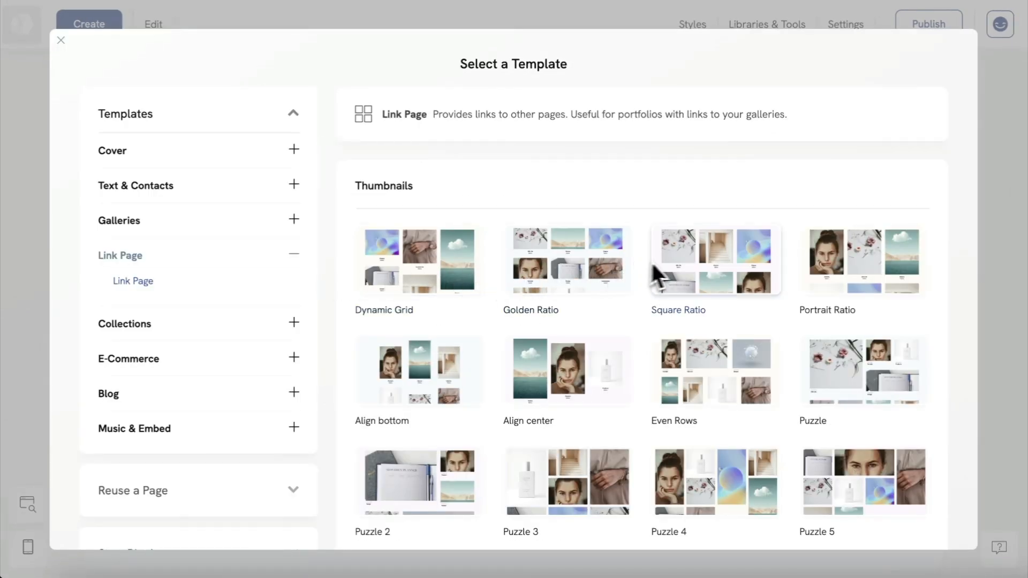
click(679, 260)
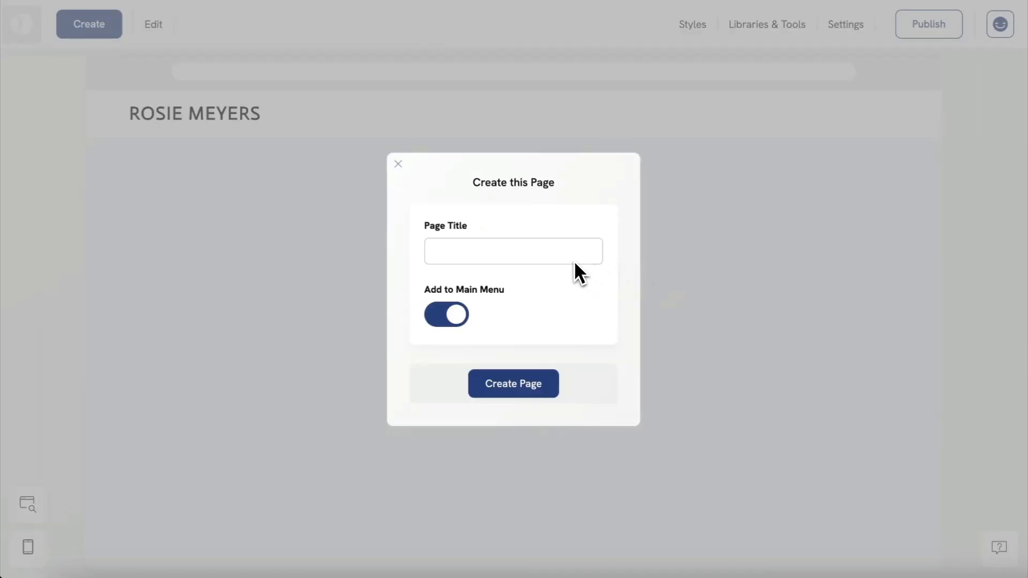
text(Port)
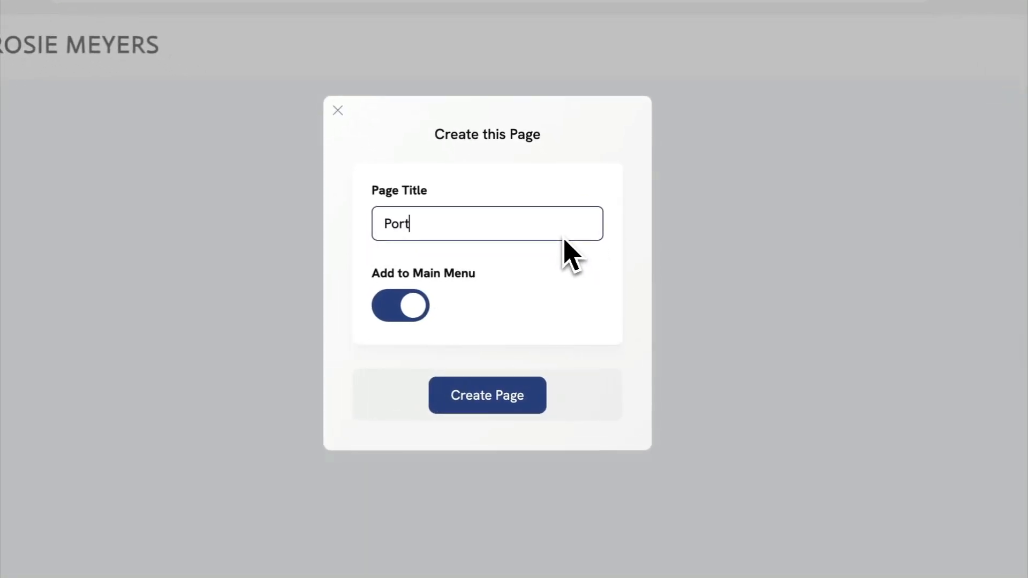
text(folio)
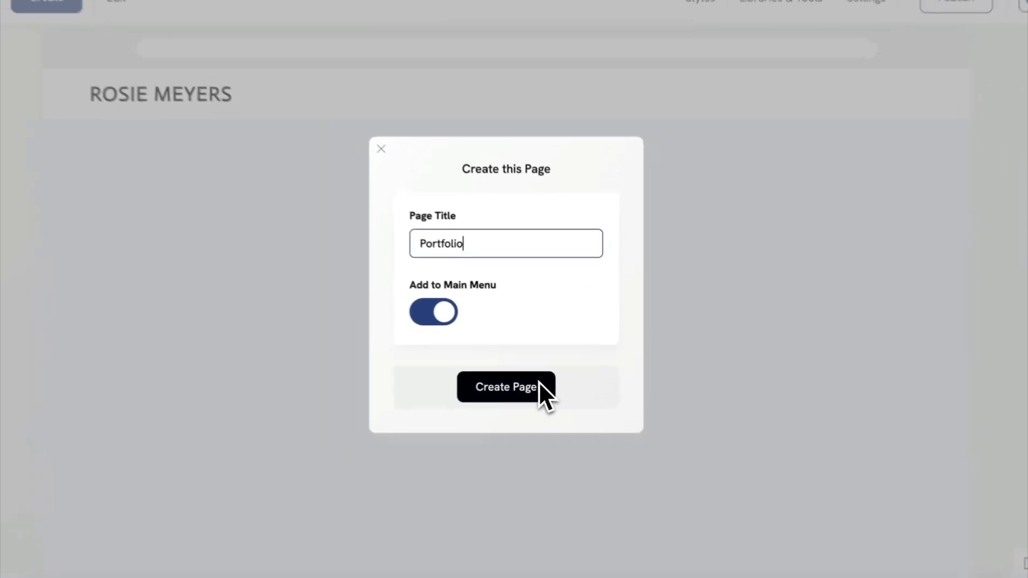
click(539, 385)
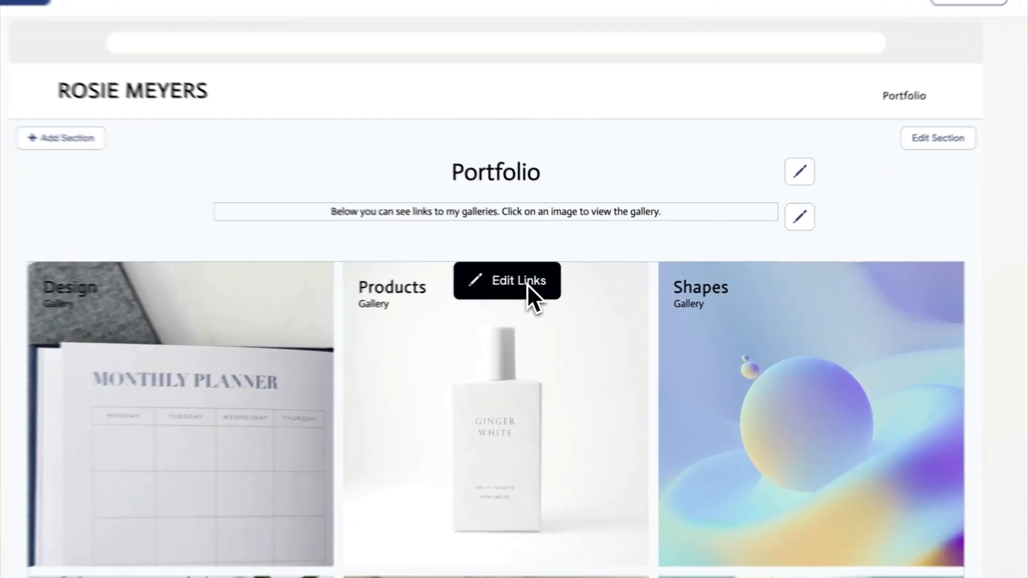
Step: Remove the sample links from the Portfolio page's content
click(542, 283)
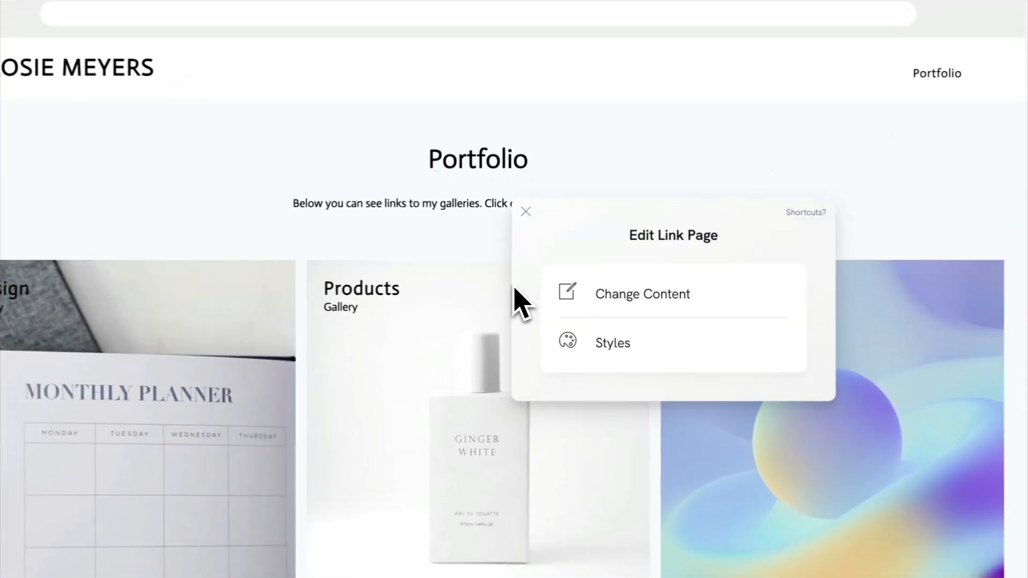
click(609, 294)
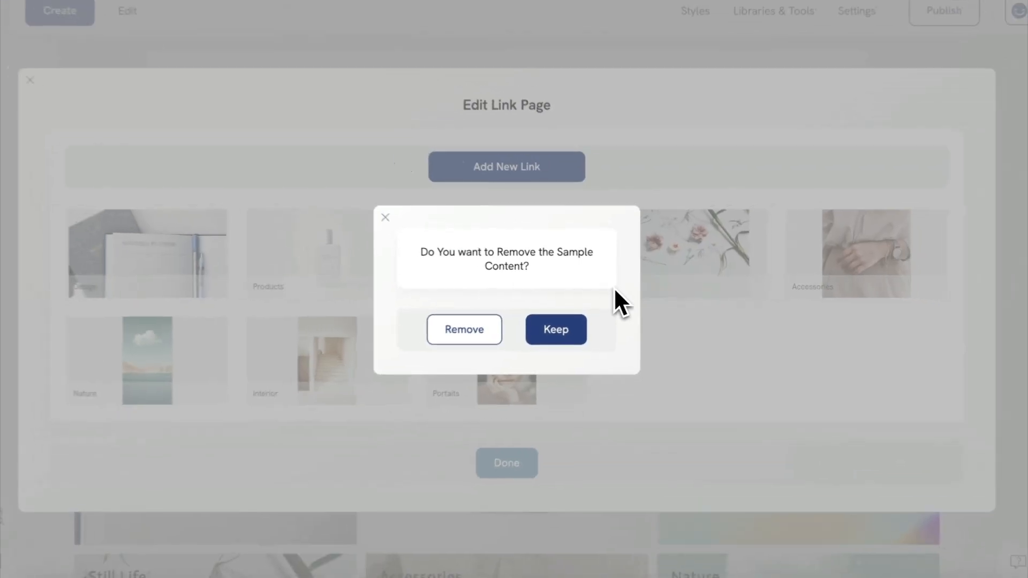
click(488, 330)
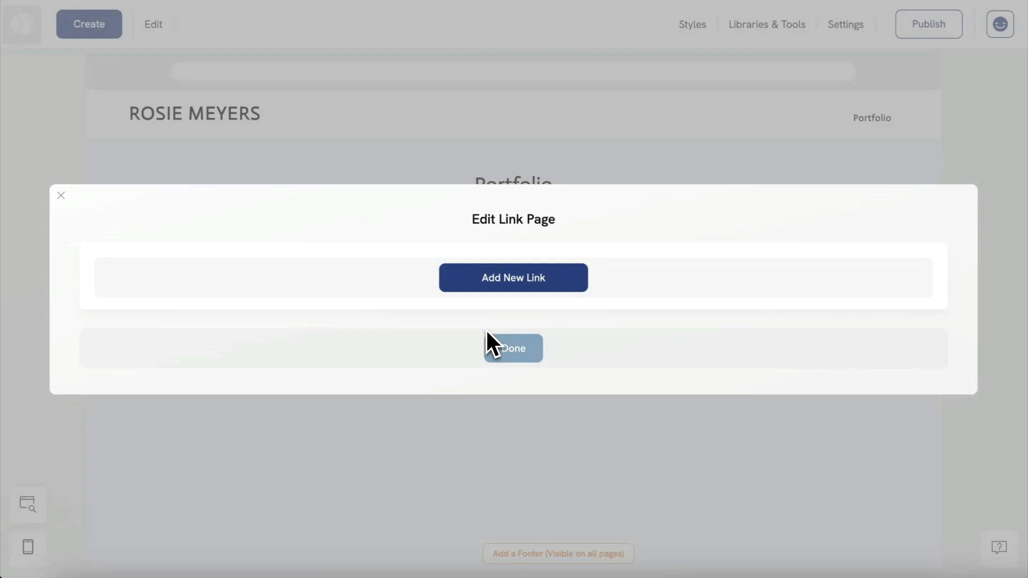
Step: Add a link to a new gallery page titled Fashion, made from the Portrait Ratio template, and save the link
click(505, 294)
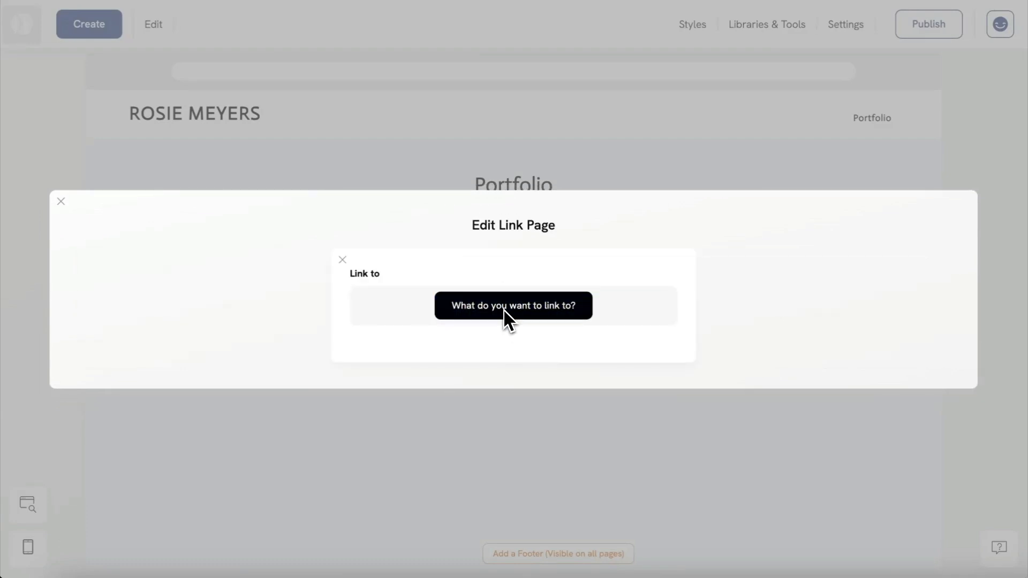
click(504, 309)
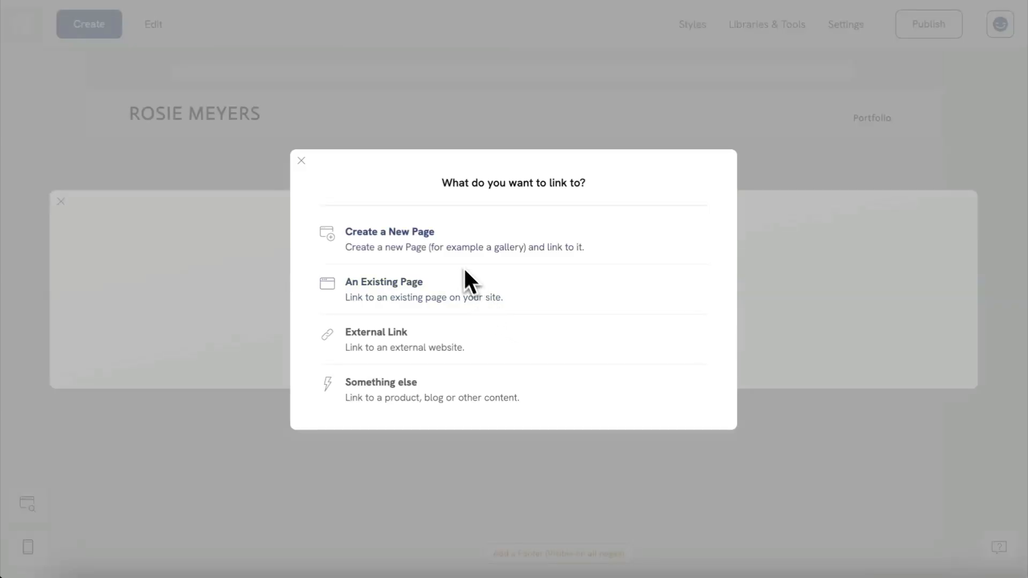
click(453, 242)
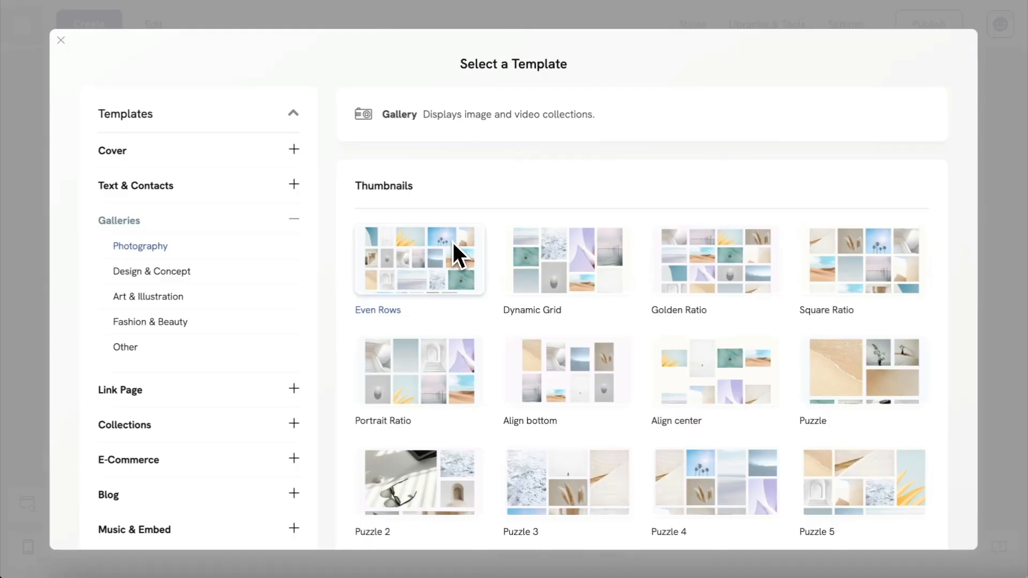
click(439, 358)
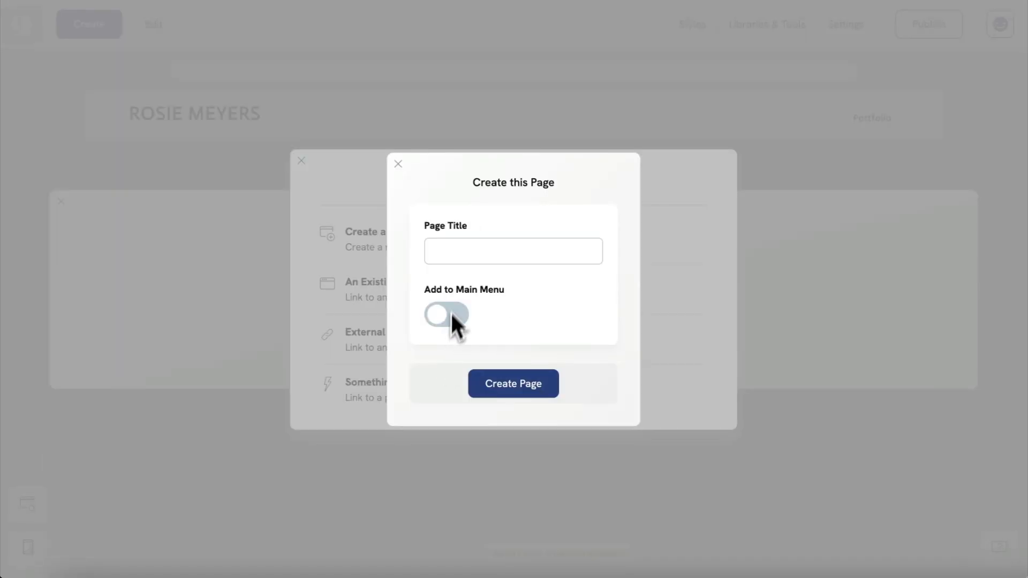
click(457, 256)
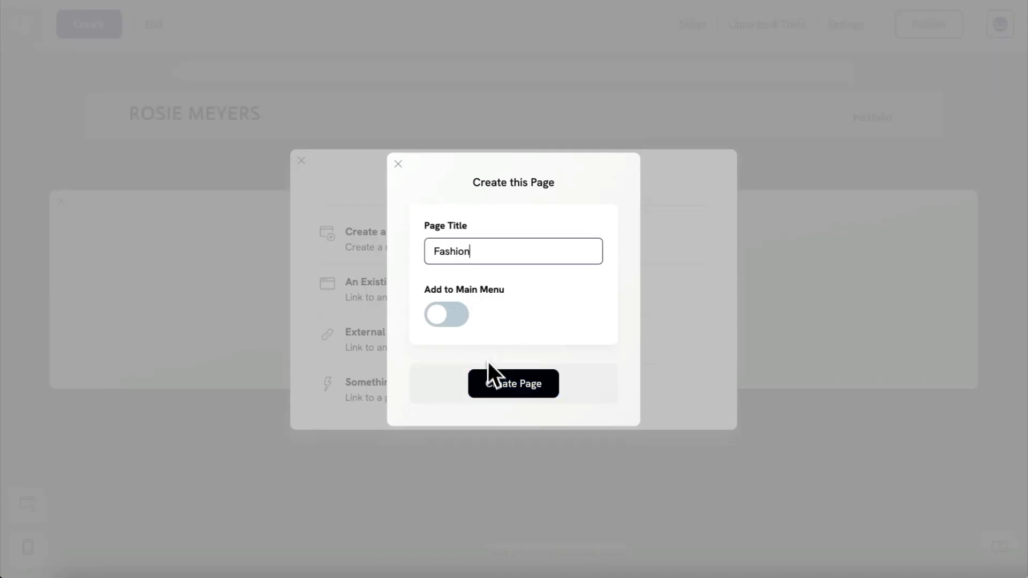
click(492, 386)
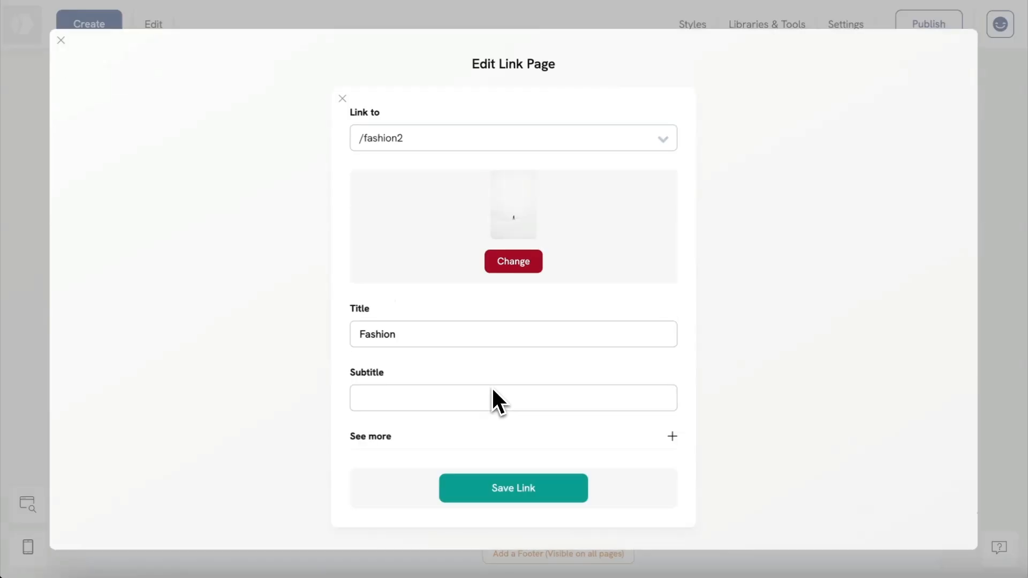
click(497, 486)
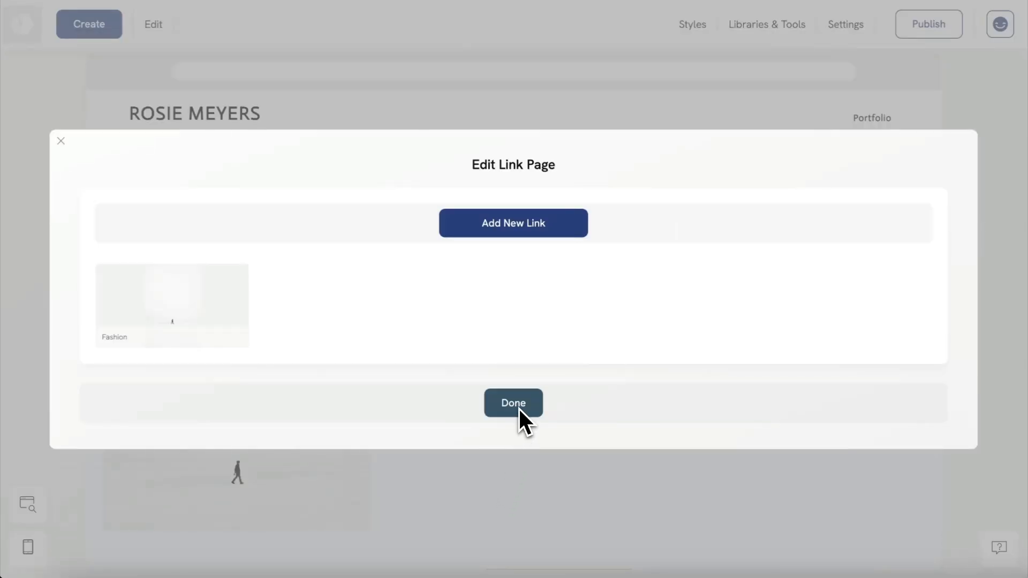
click(515, 405)
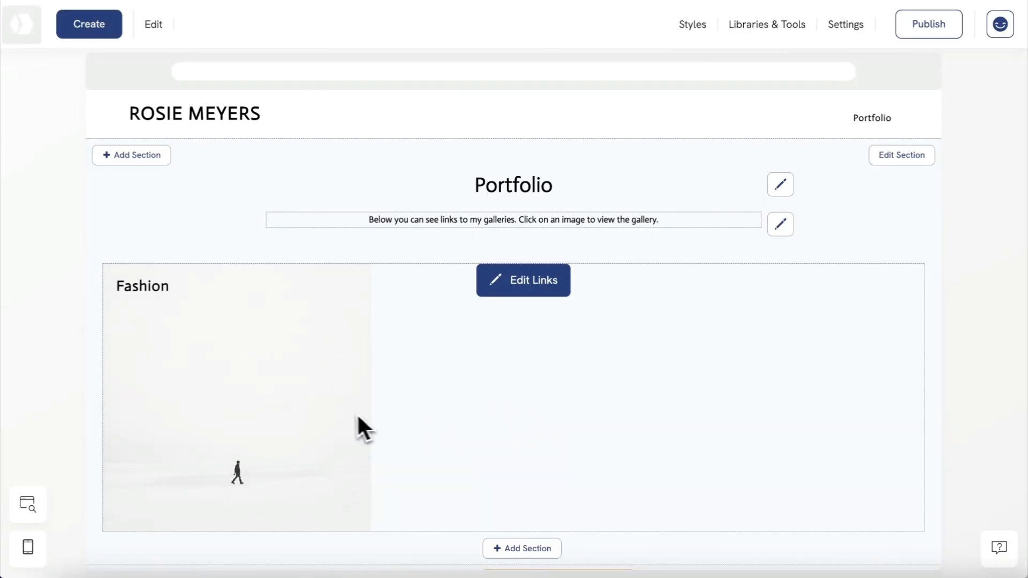
Step: Open the Fashion gallery from its Portfolio link and remove the gallery's sample images
click(321, 414)
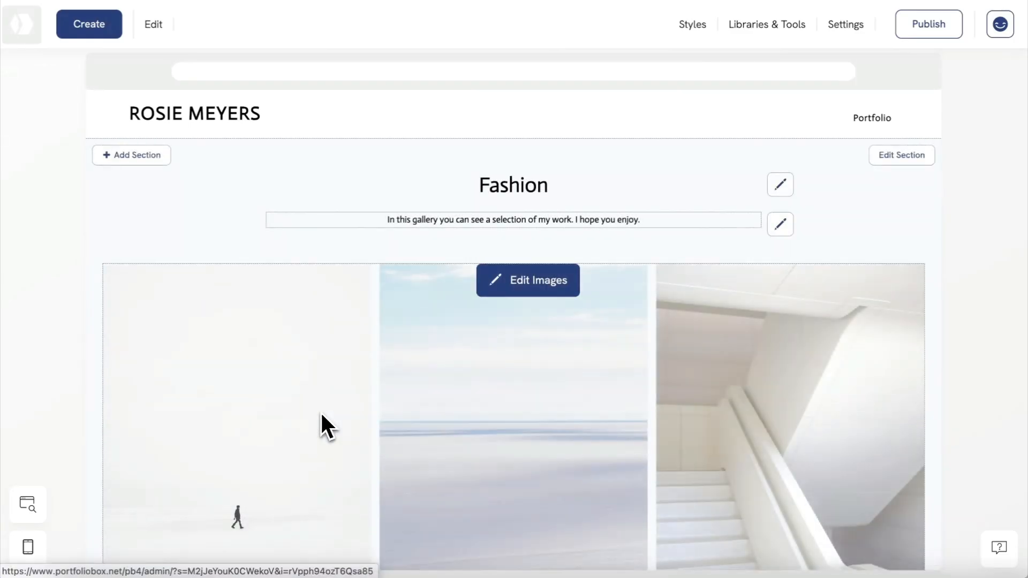
click(510, 290)
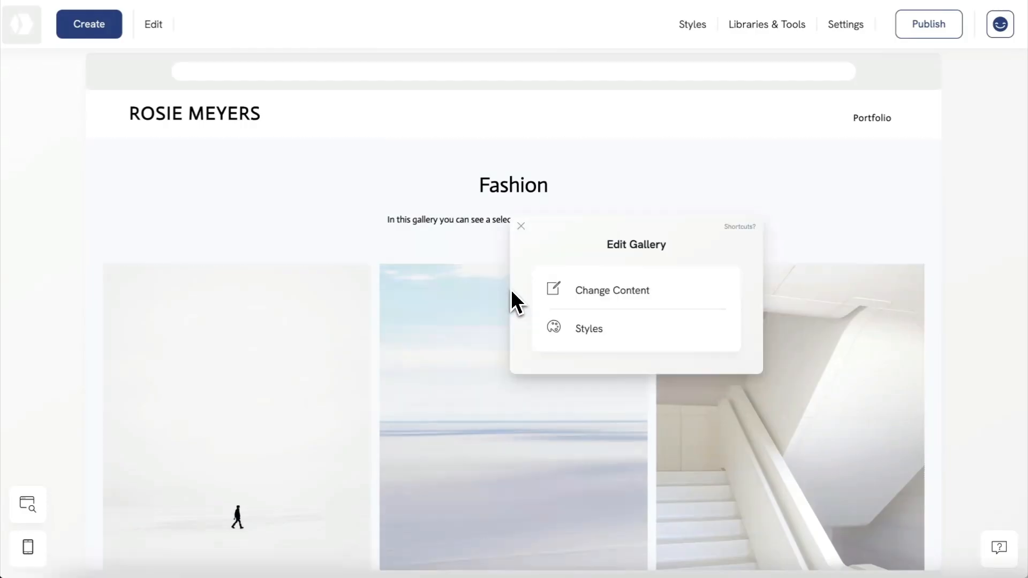
click(586, 291)
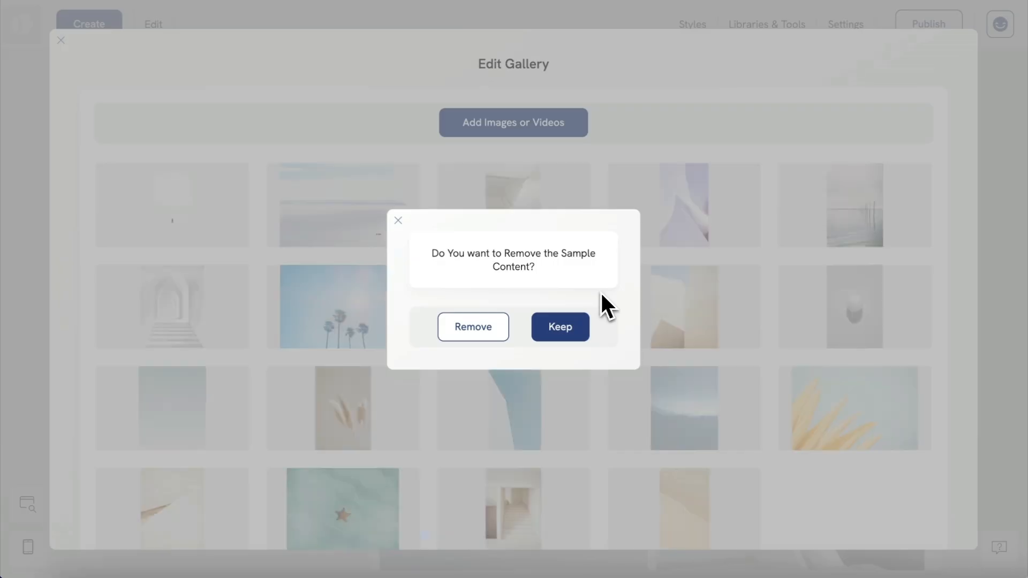
click(474, 332)
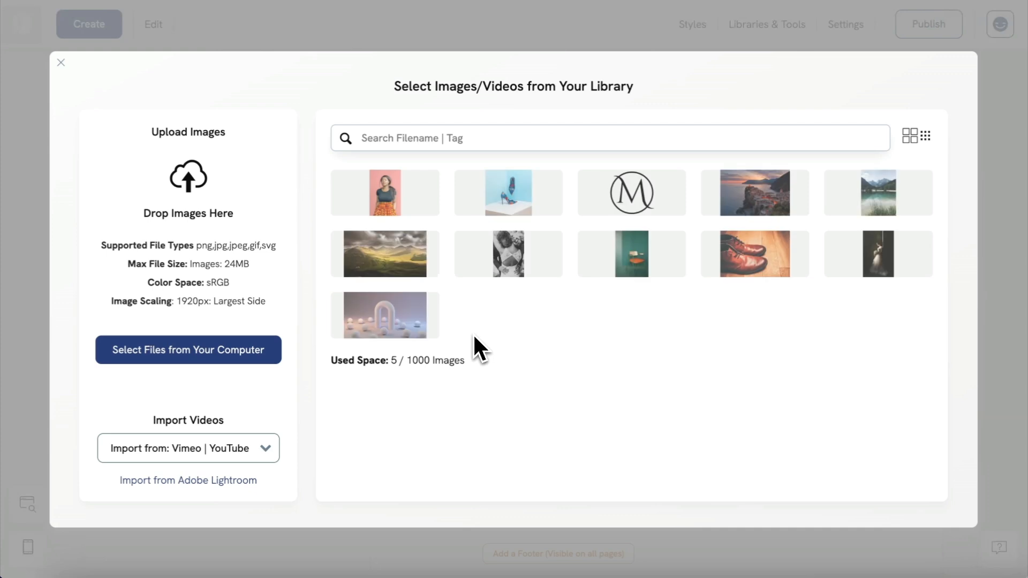
Step: Upload Fashion1.jpg through Fashion17.jpg from the computer's Fashion folder and insert them all into the gallery
click(250, 352)
double_click(175, 114)
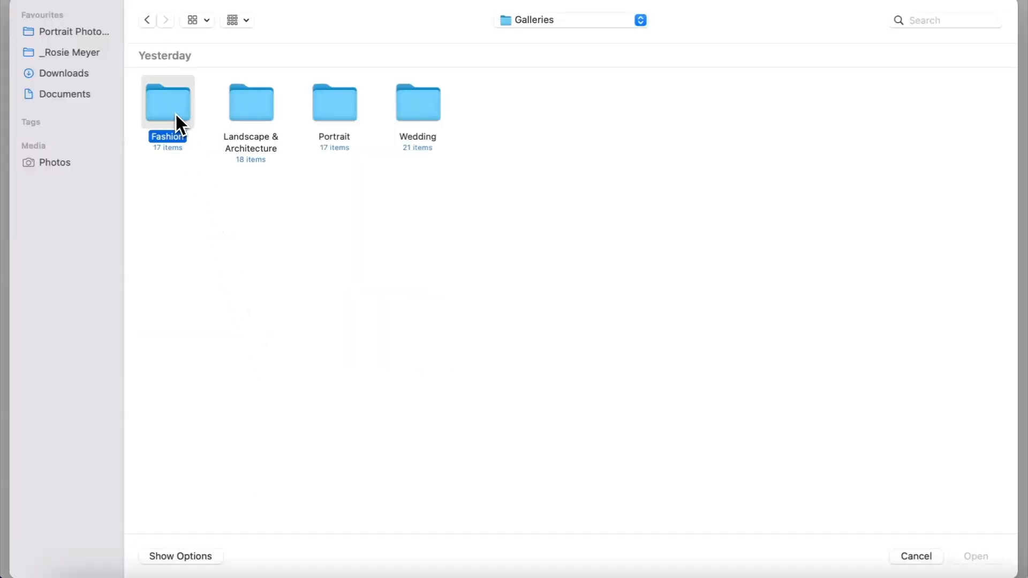
key(super+a)
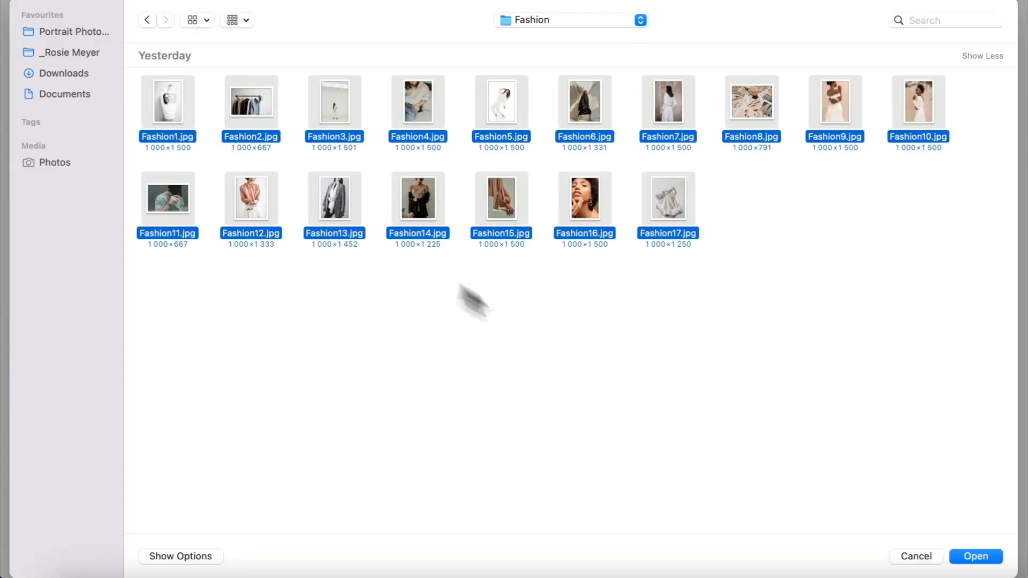
click(963, 557)
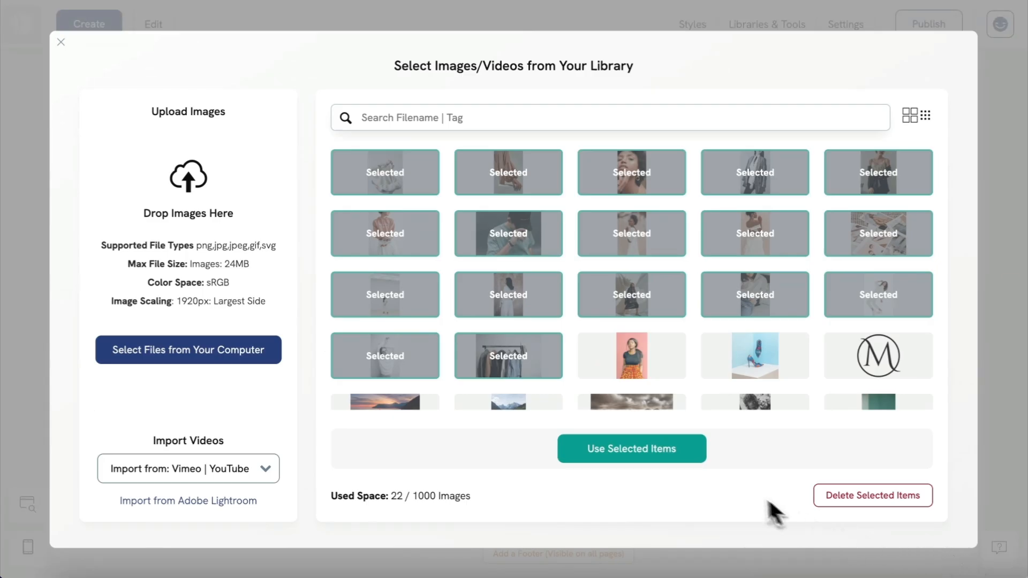
click(672, 455)
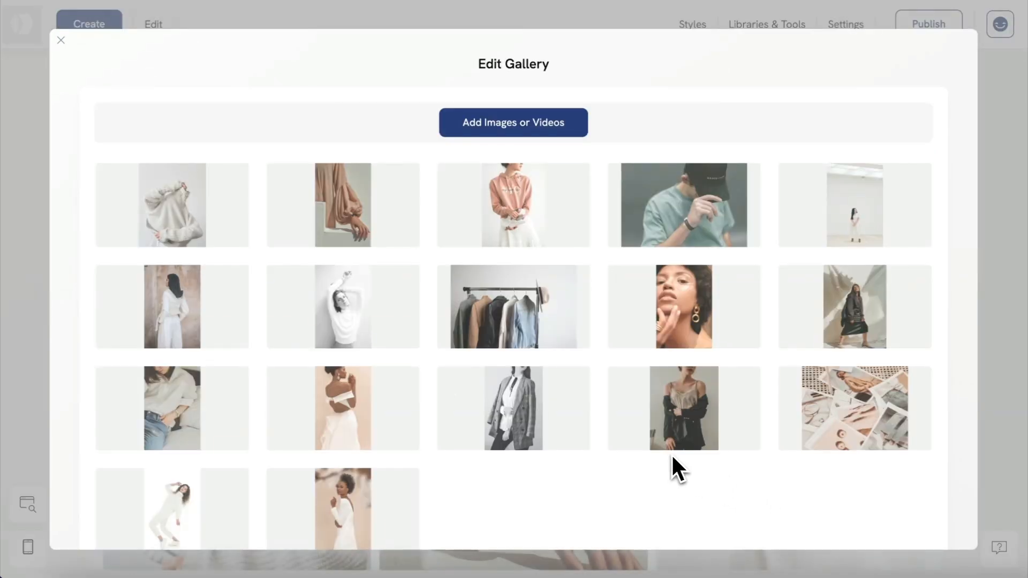
Step: Reorder the gallery so the clothing rack image is third and the grey blazer image seventh, and save the arrangement
drag(512, 331, 471, 229)
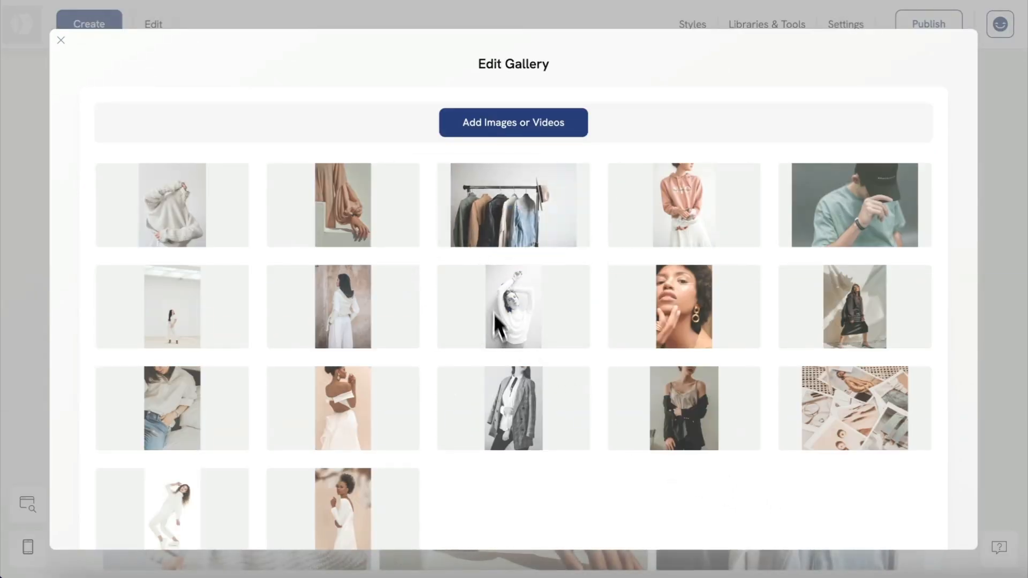
drag(512, 387, 374, 298)
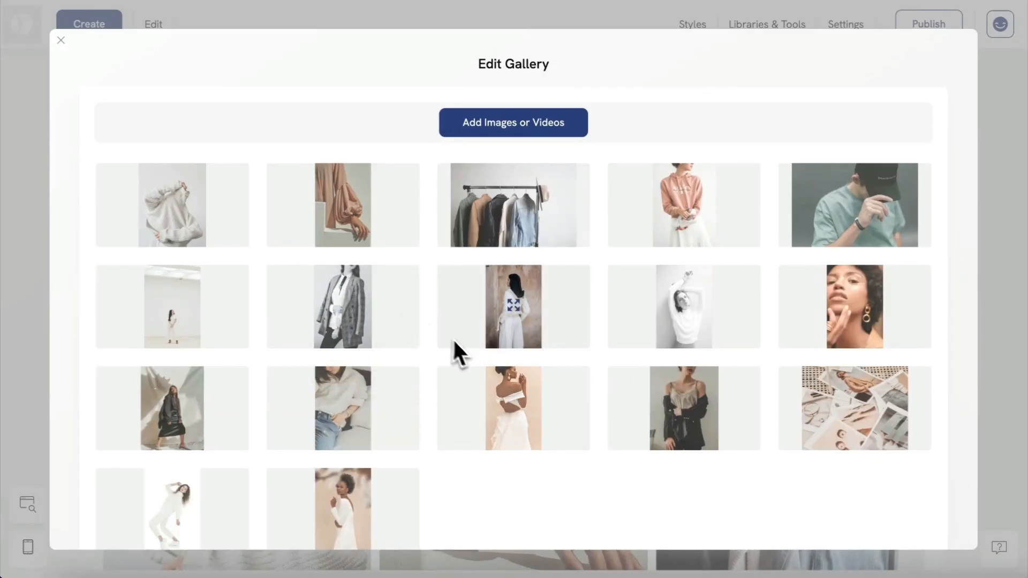
scroll(460, 343, down, 1)
scroll(467, 348, down, 2)
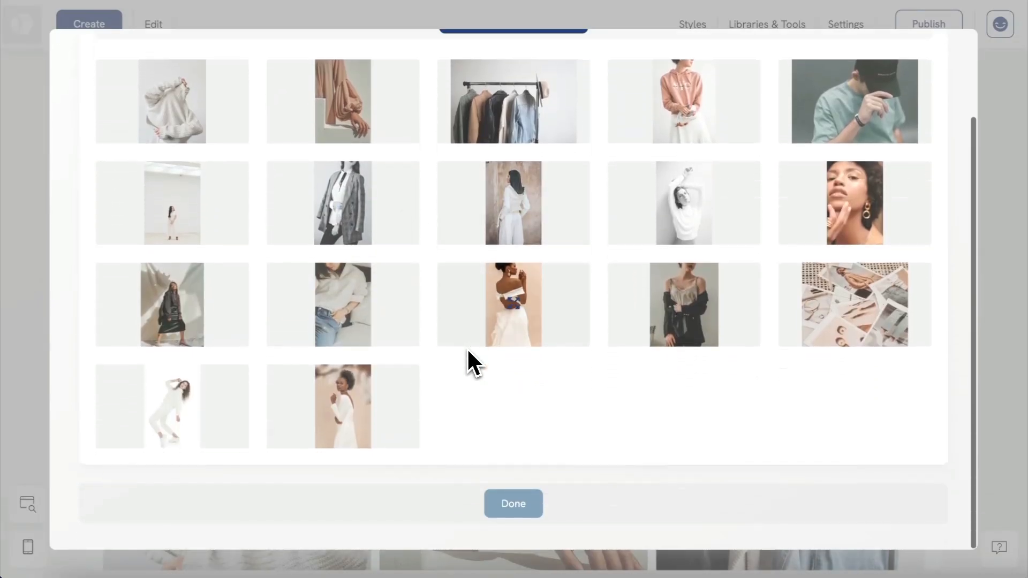
click(513, 504)
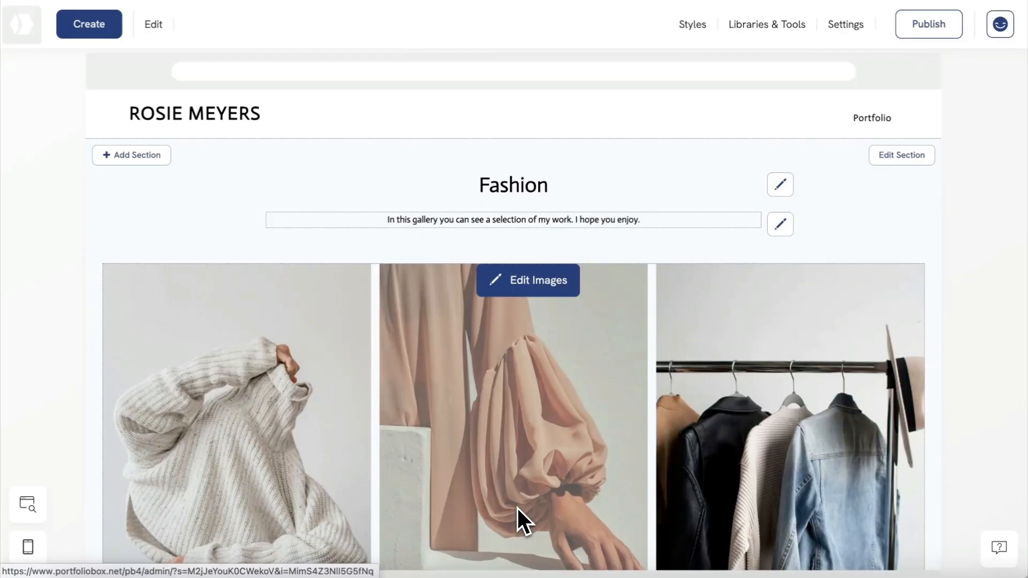
Step: Try the Even Rows template on the Fashion gallery, then switch the gallery to Dynamic Grid
click(529, 289)
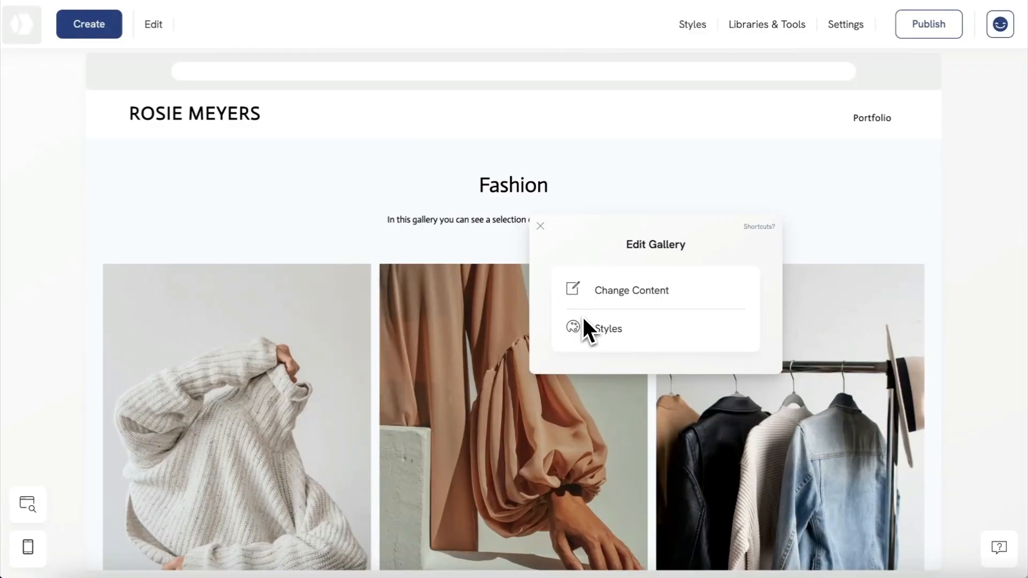
click(588, 331)
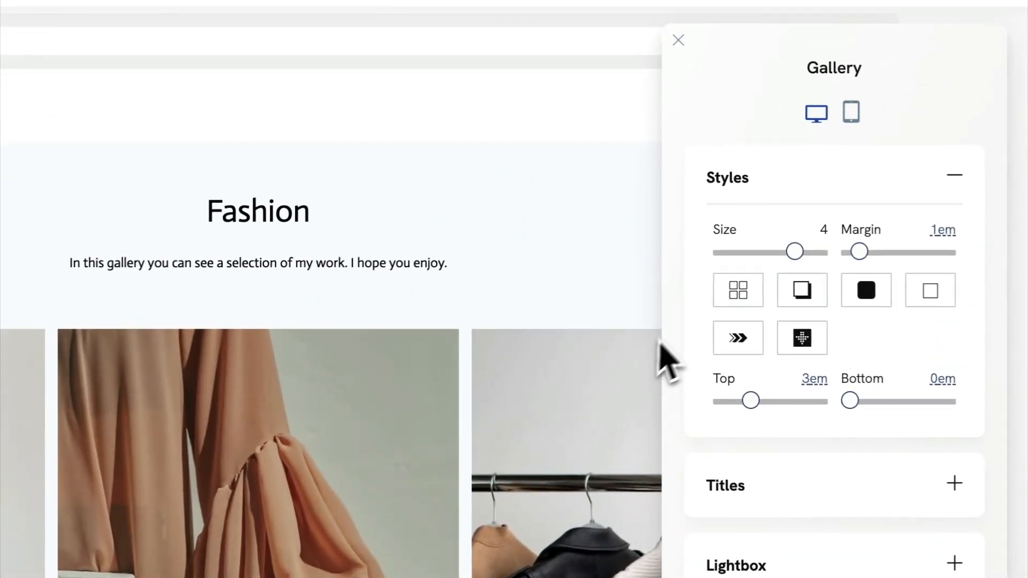
click(738, 291)
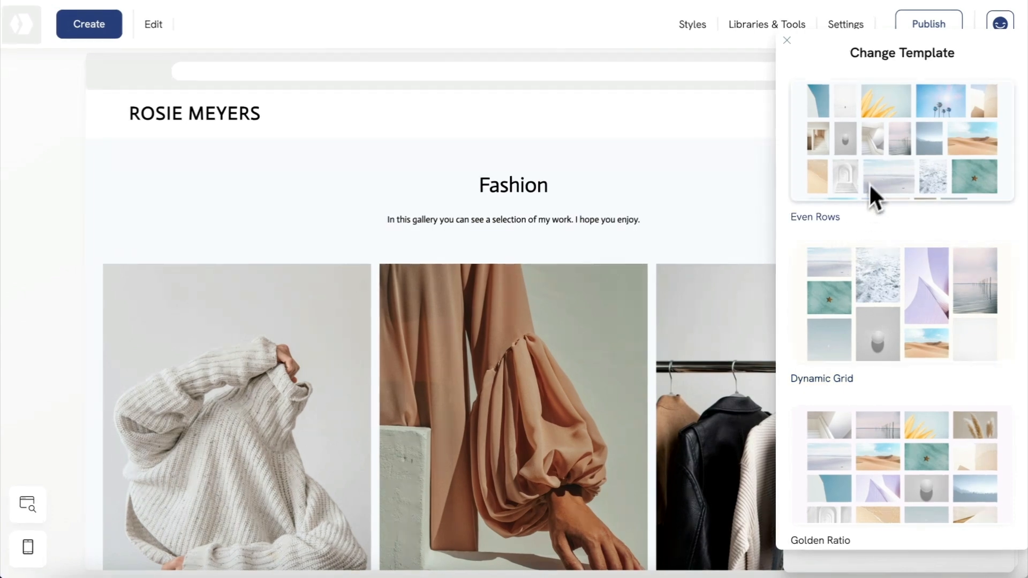
click(873, 177)
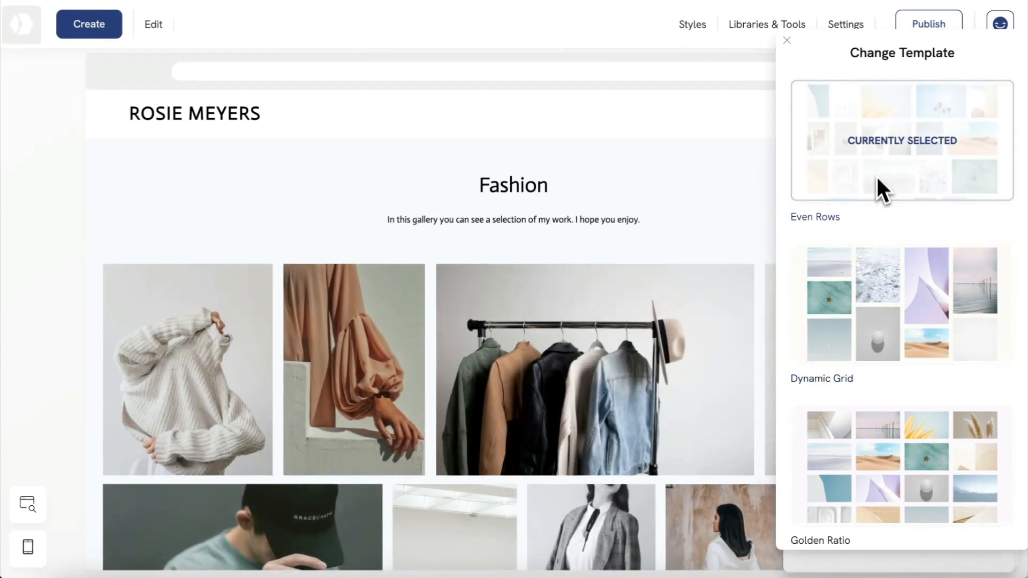
click(873, 276)
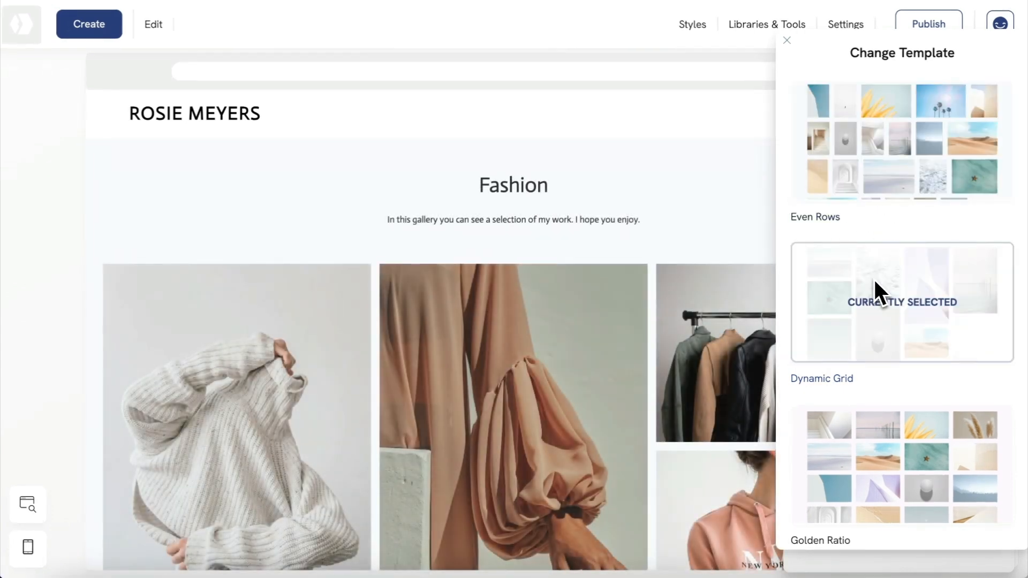
click(787, 40)
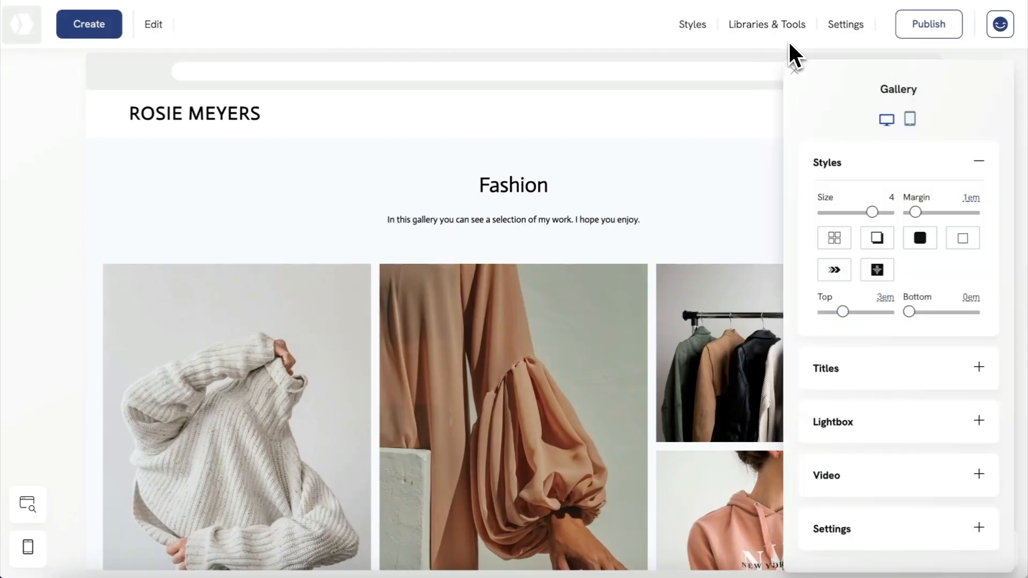
Step: Set the Fashion gallery's image size to 3 and its margin to 2.8em, and close the style settings
click(852, 213)
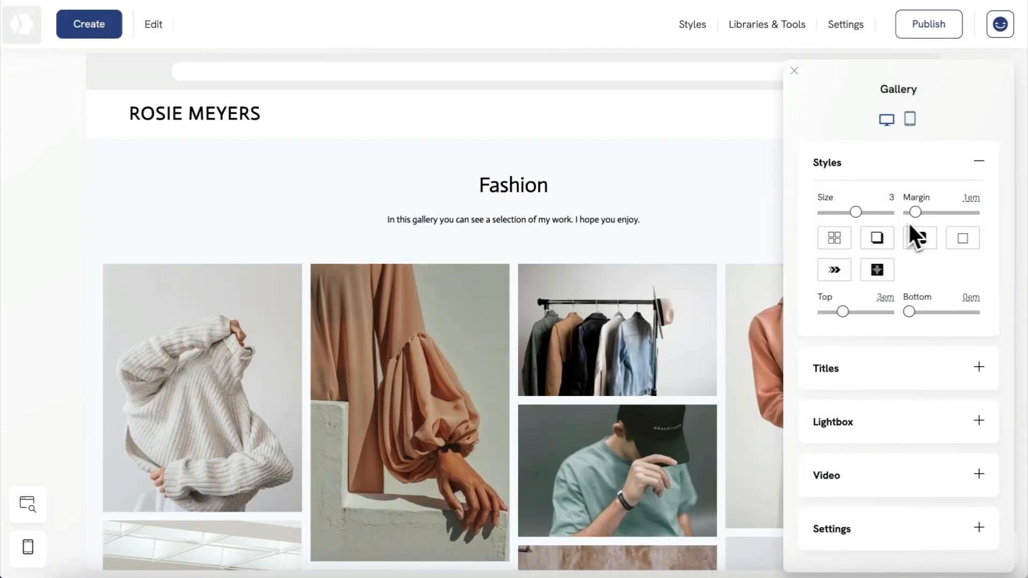
drag(917, 213, 927, 213)
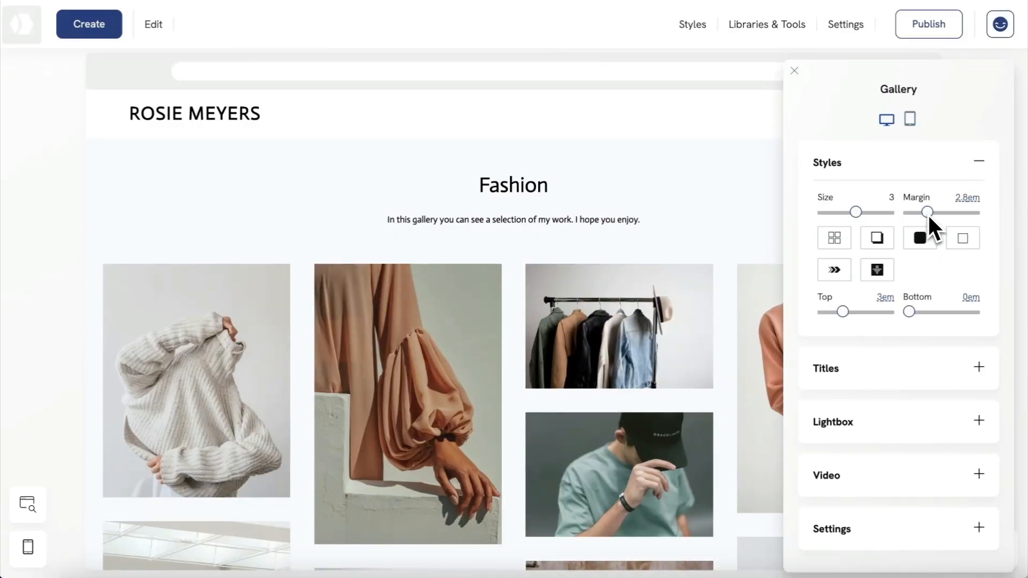
click(753, 209)
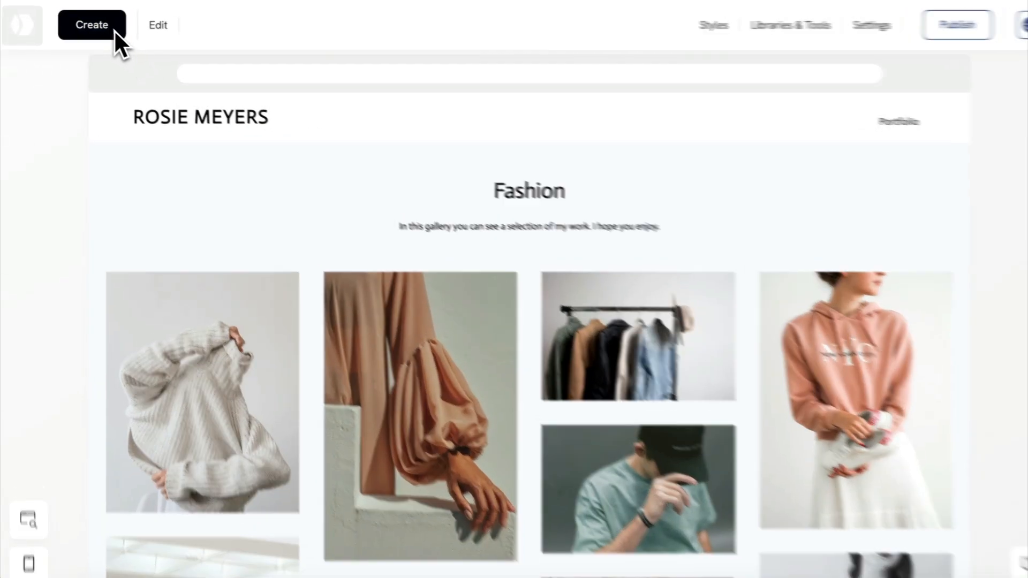
Step: Create a text page titled About from a template with a large image beside the text, keeping it in the main menu
click(113, 29)
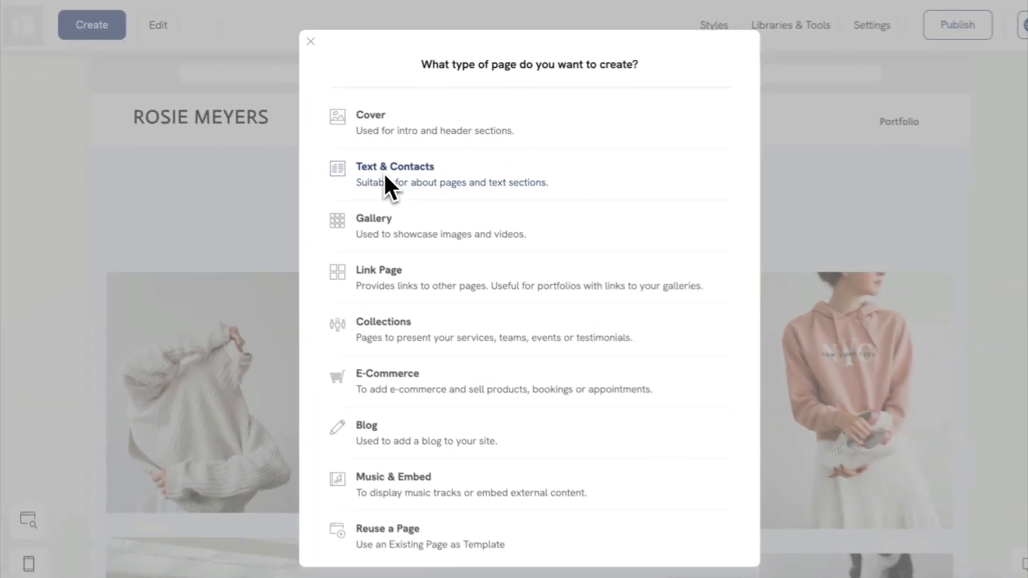
click(383, 170)
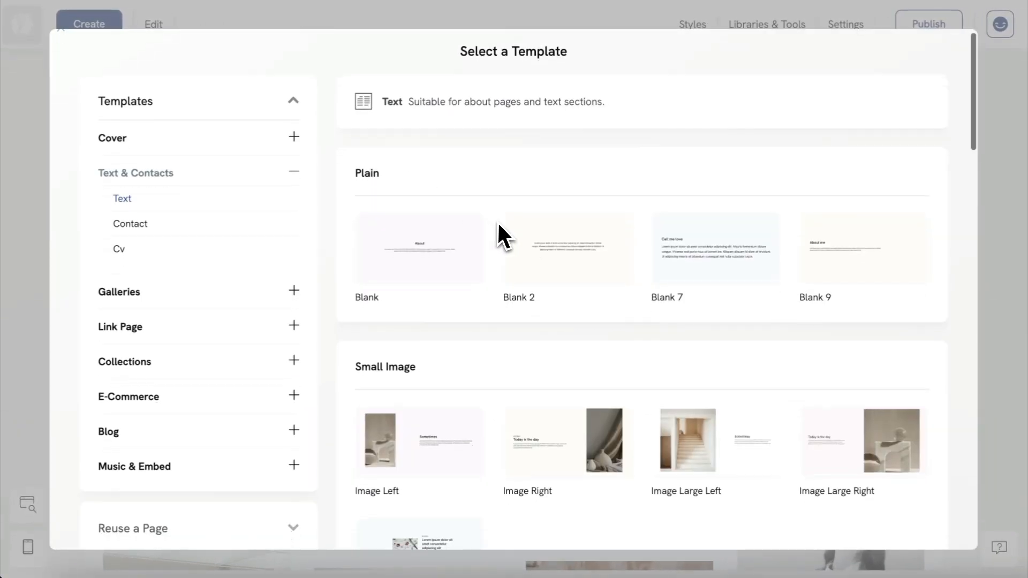
scroll(589, 300, down, 1)
click(686, 429)
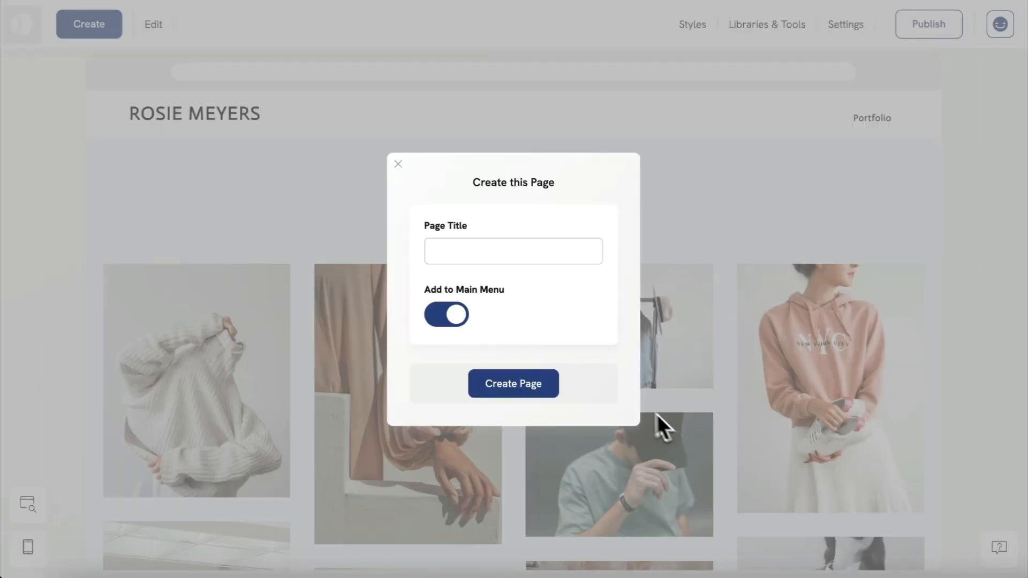
click(516, 256)
text(About)
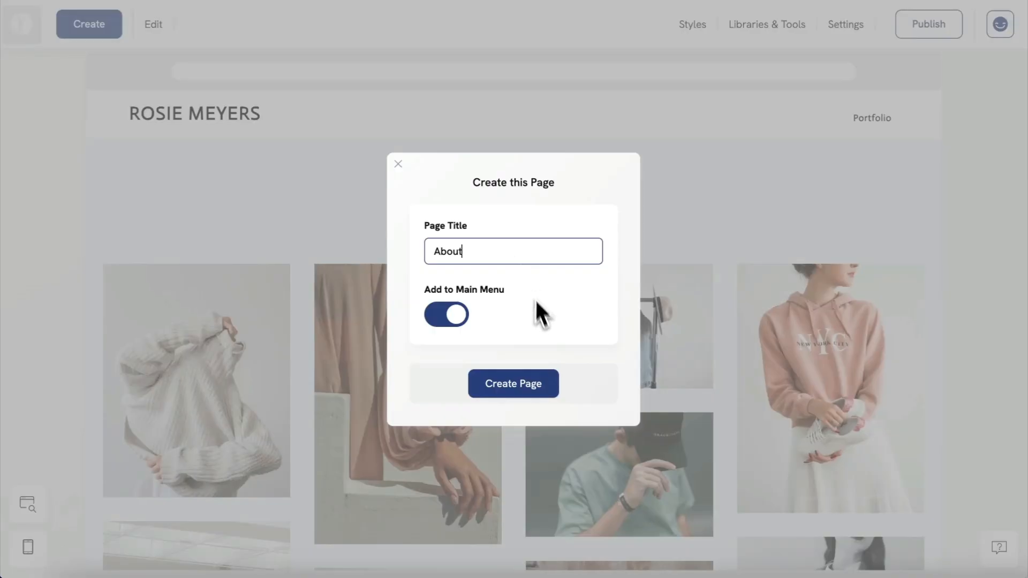
click(530, 386)
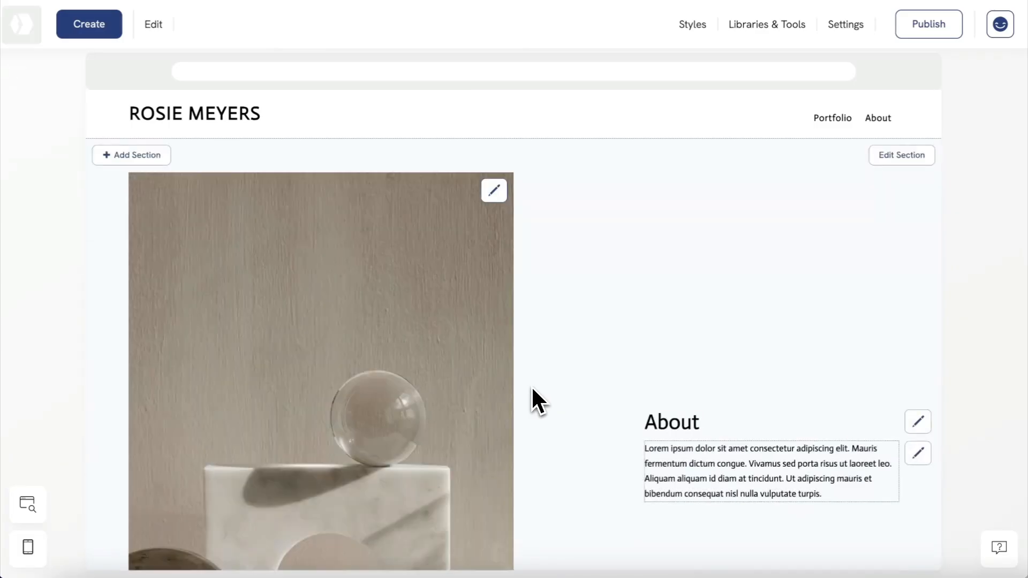
Step: Replace the About page's placeholder text with the photographer's portrait-work description and a Contact block containing an e-mail address and phone number
scroll(532, 386, down, 2)
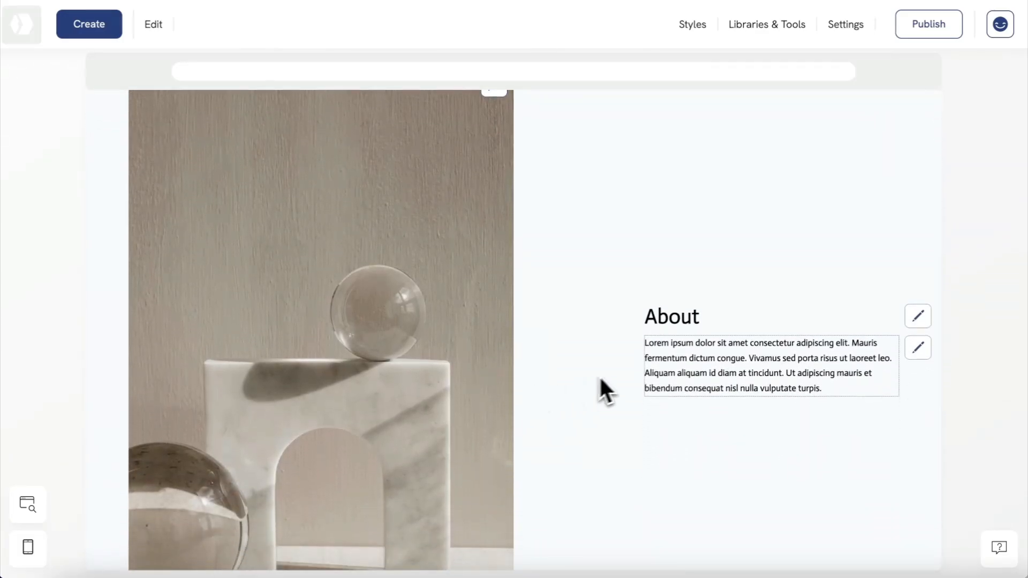
click(687, 369)
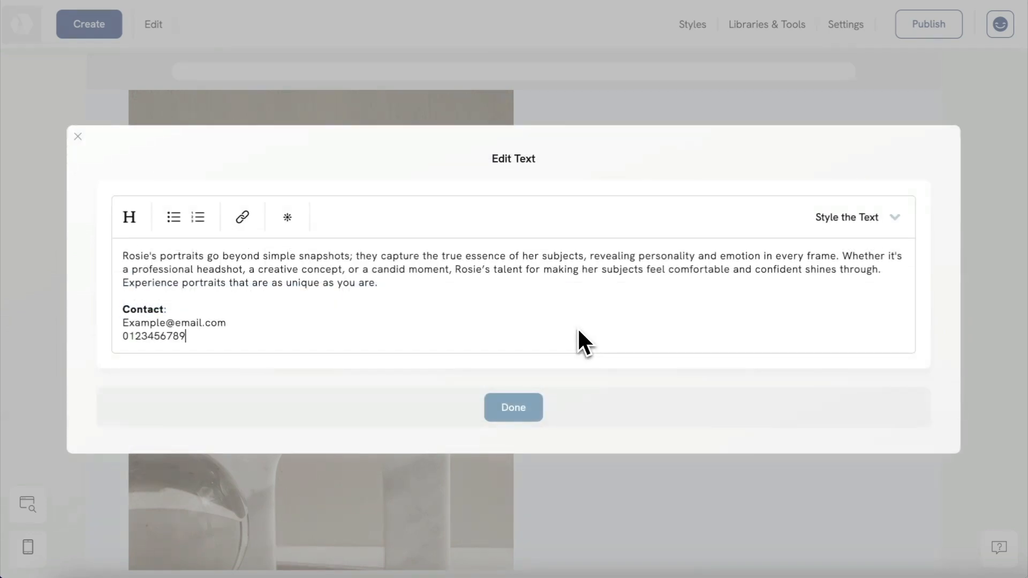
click(514, 407)
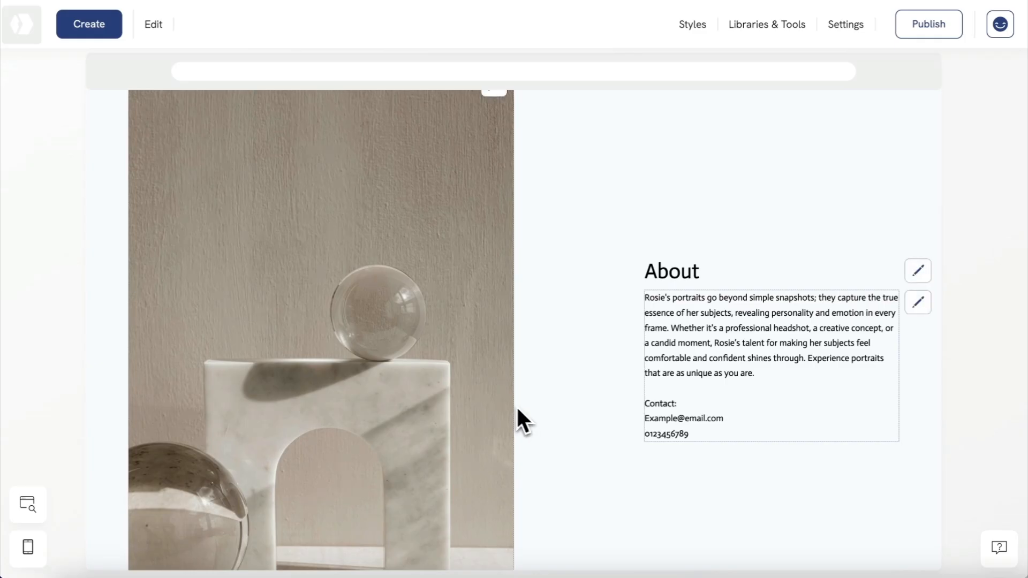
Step: Replace the About page's sample image with the library portrait of the woman against a pink background
click(414, 374)
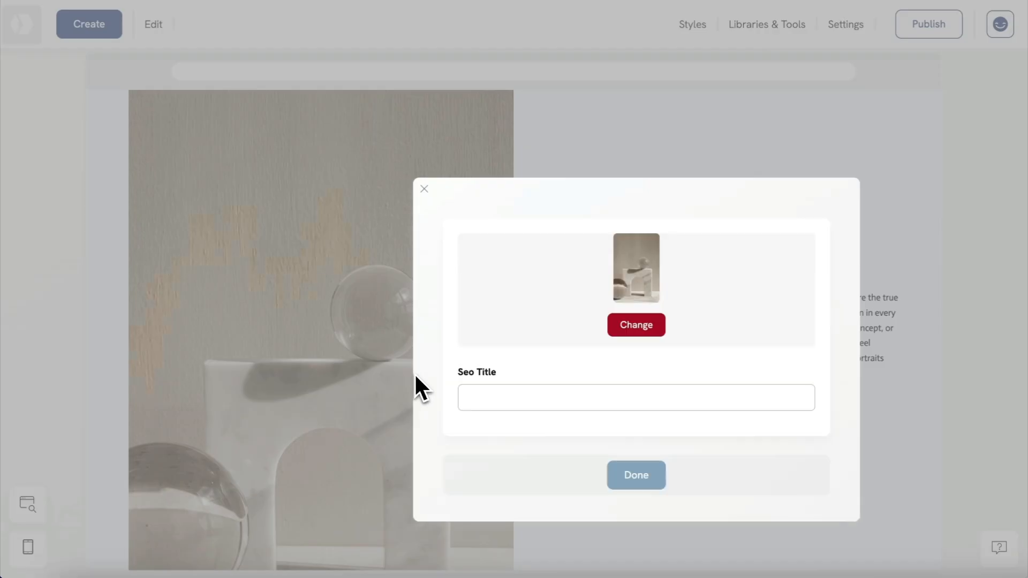
click(637, 328)
click(639, 265)
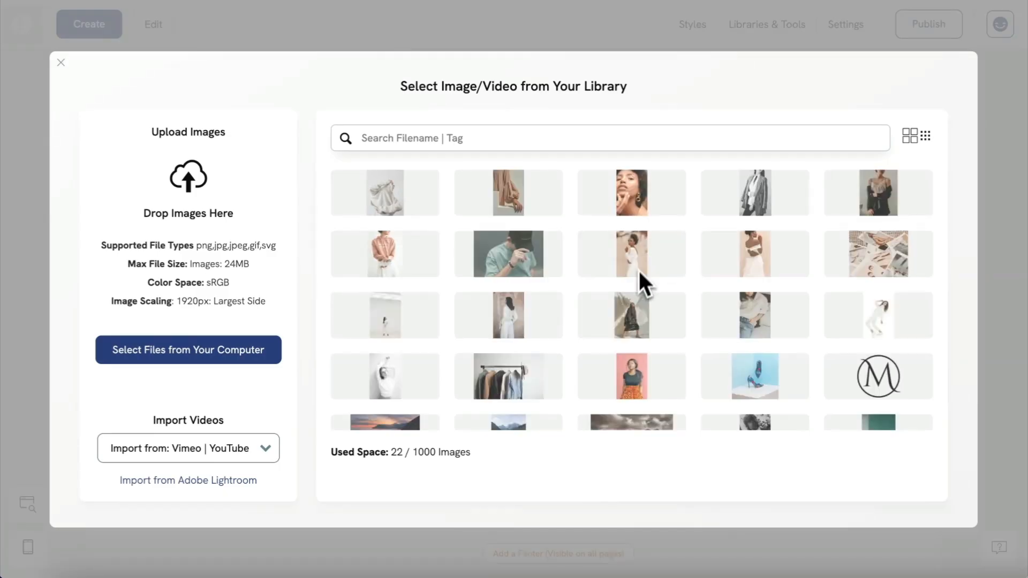
click(632, 373)
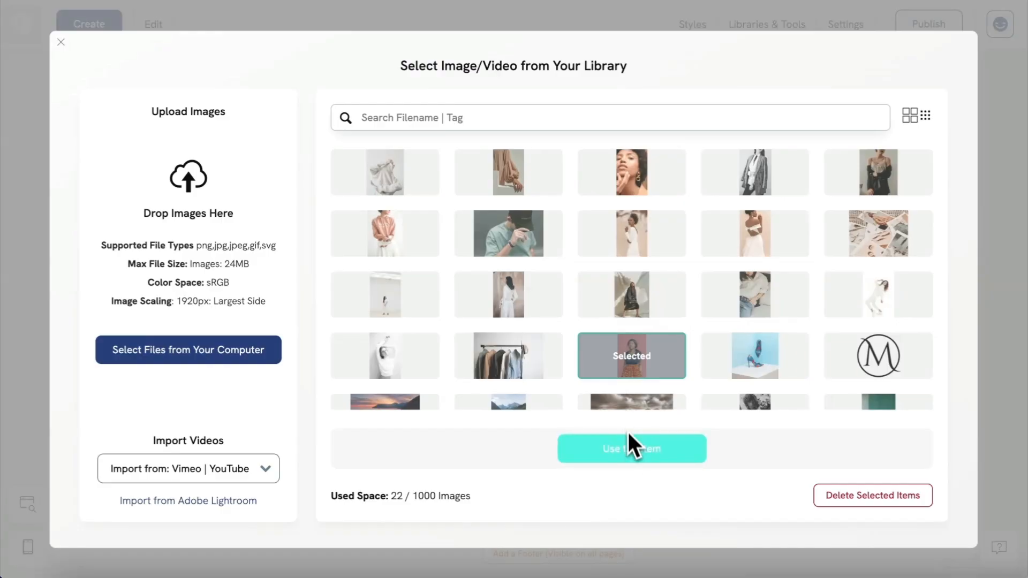
click(628, 448)
scroll(627, 448, down, 3)
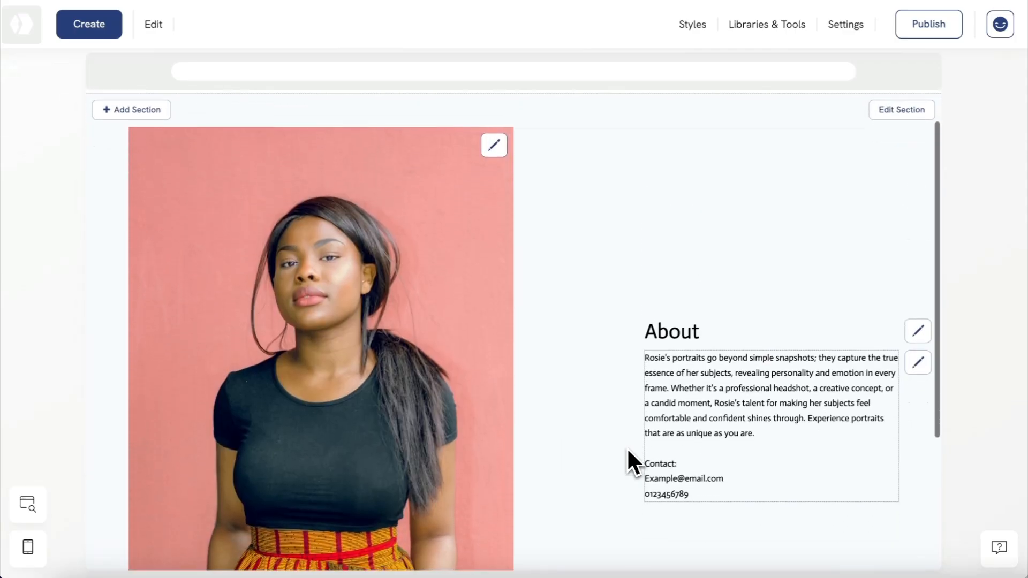
scroll(626, 448, up, 3)
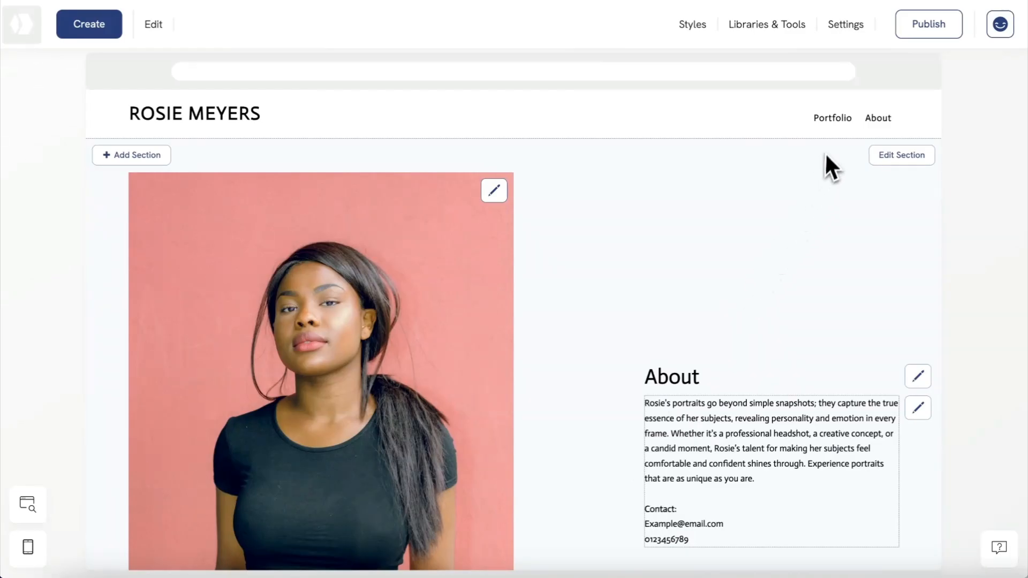
Step: Open the Portfolio page and add a Cover section with a dark pottery image and centred text above its content
click(833, 124)
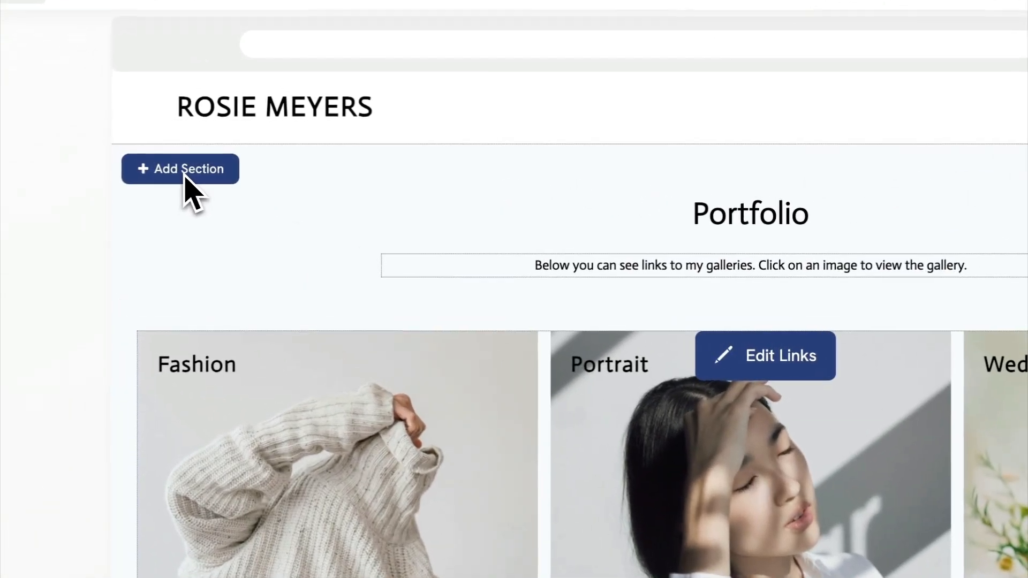
click(134, 156)
click(179, 171)
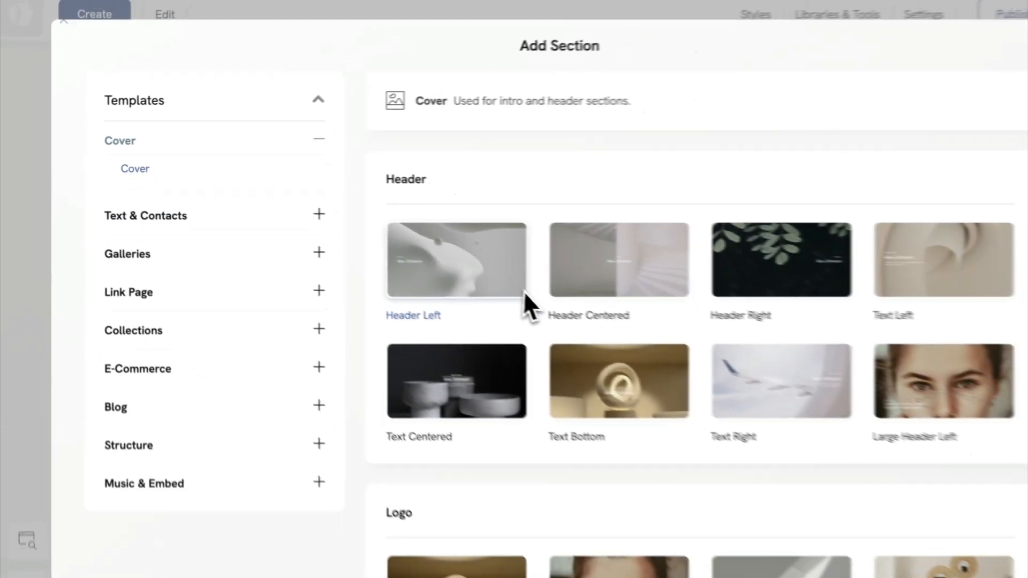
scroll(499, 285, down, 2)
click(694, 413)
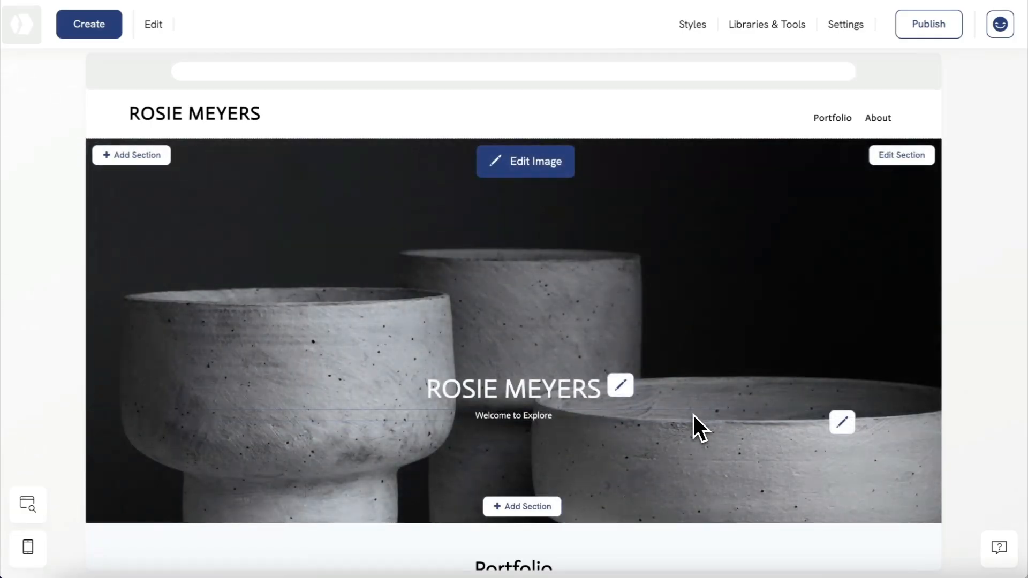
Step: Add a plain Blank 2 text section below the gallery links on the Portfolio page
scroll(693, 416, down, 7)
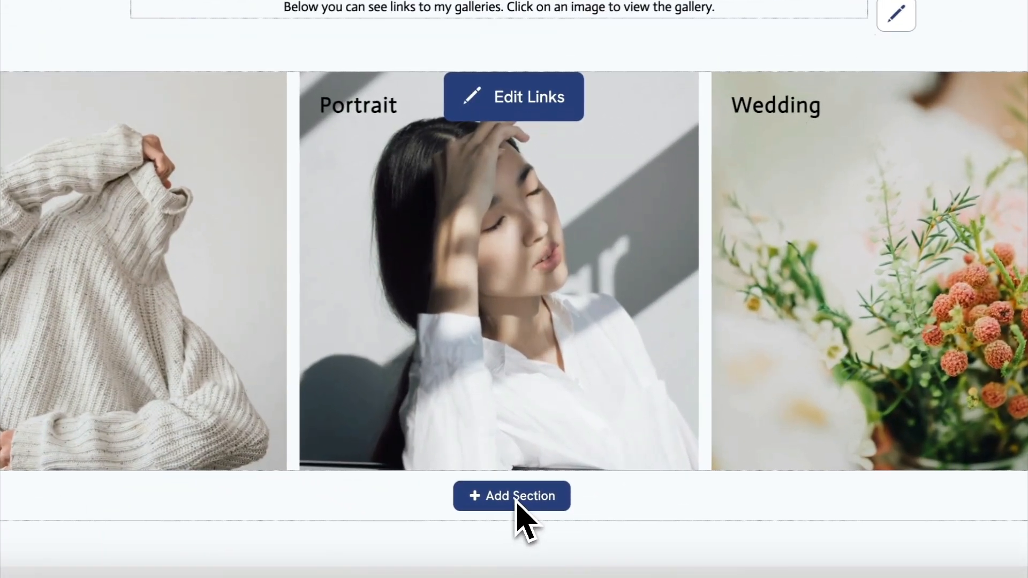
click(514, 496)
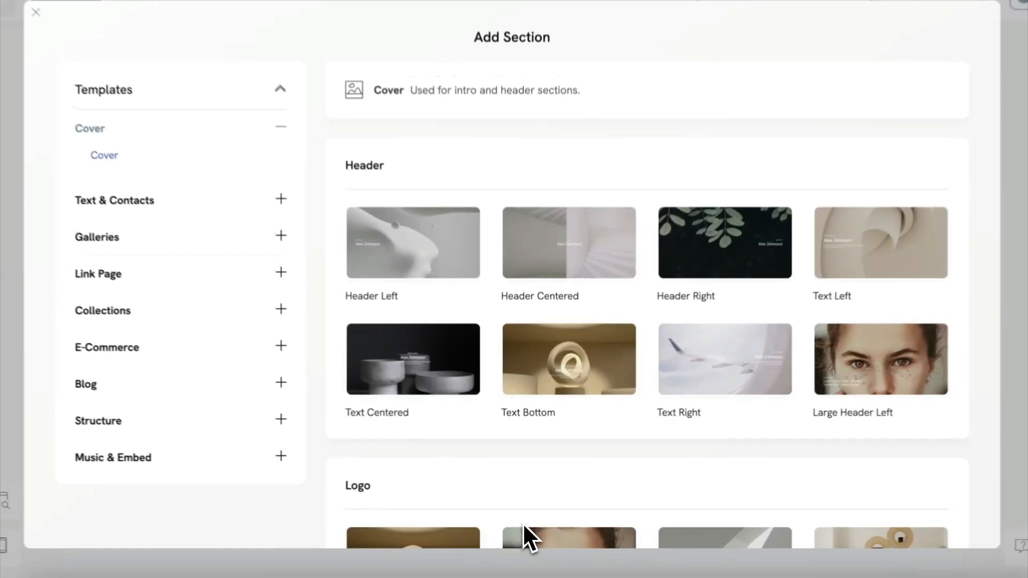
click(237, 220)
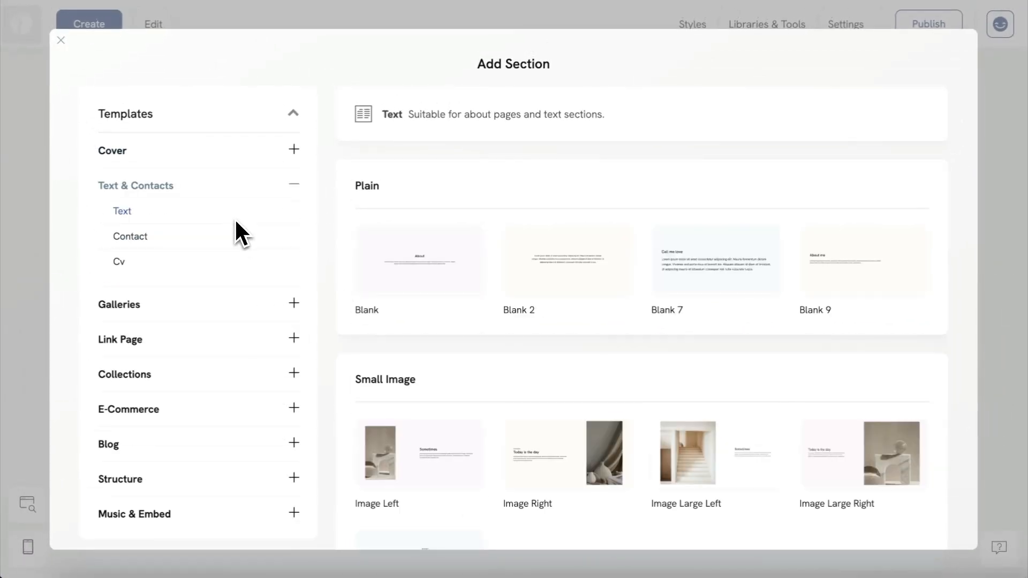
click(600, 288)
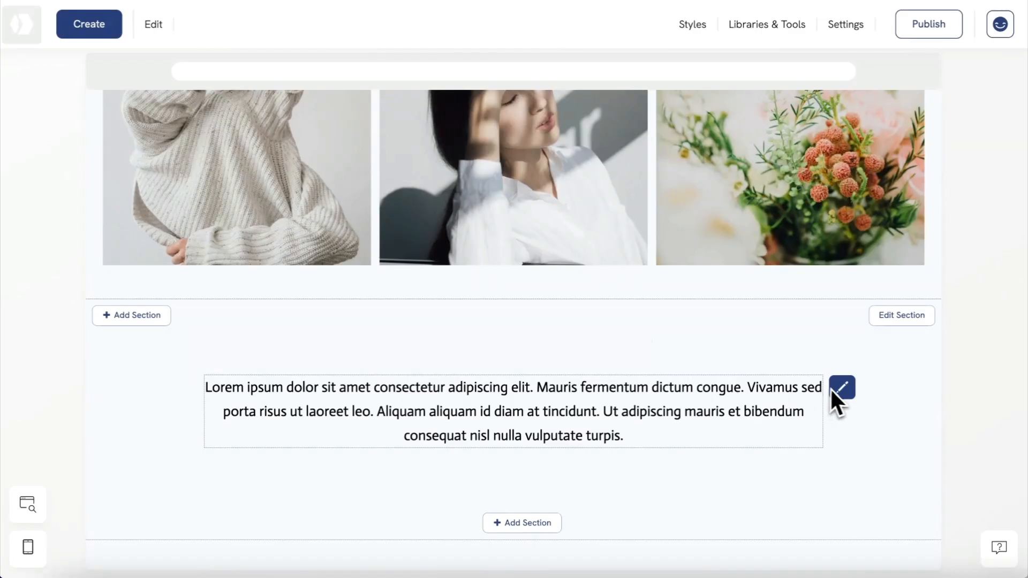
Step: Add a Button element below the placeholder paragraph in the new text section
click(843, 387)
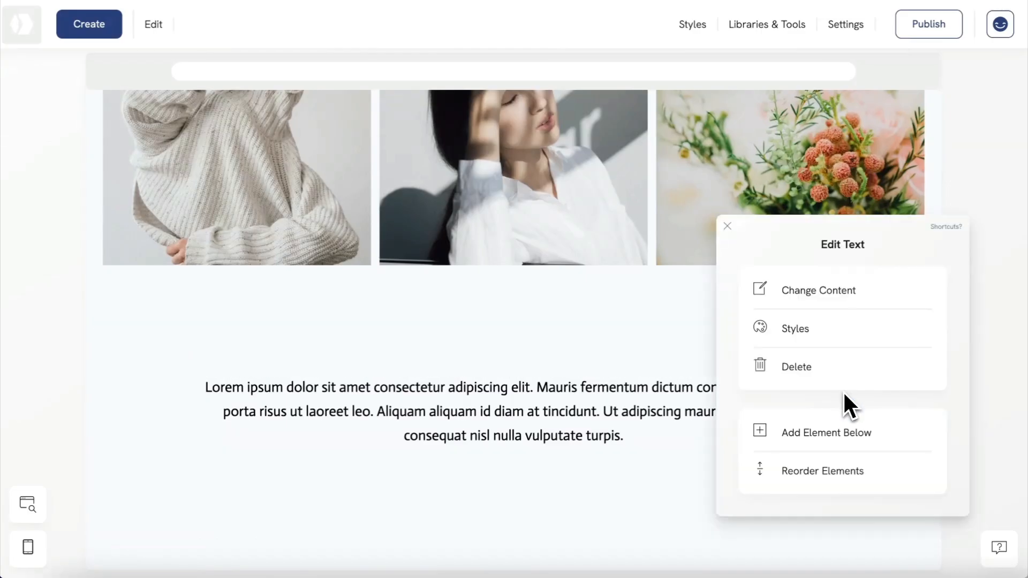
click(828, 434)
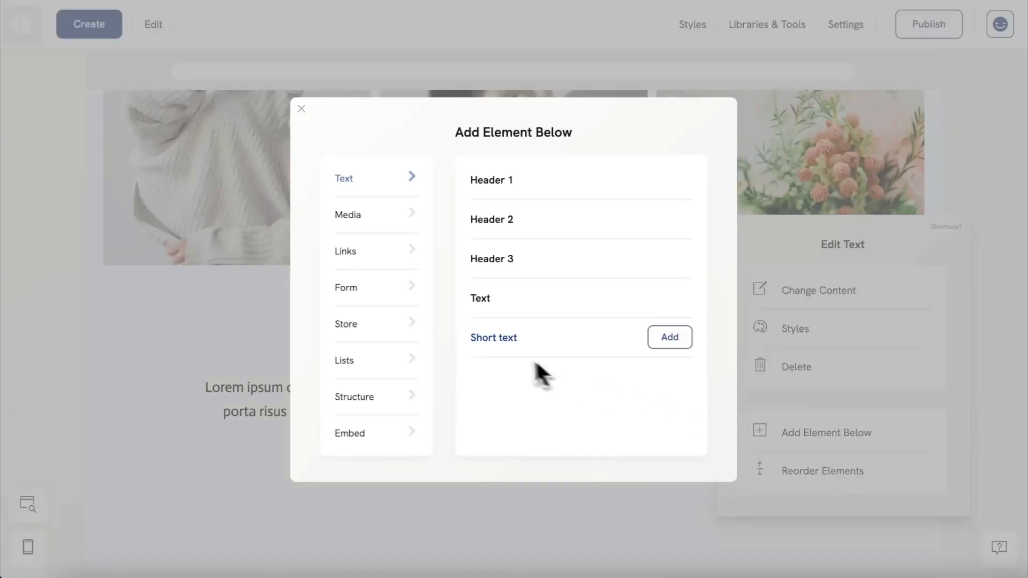
click(372, 252)
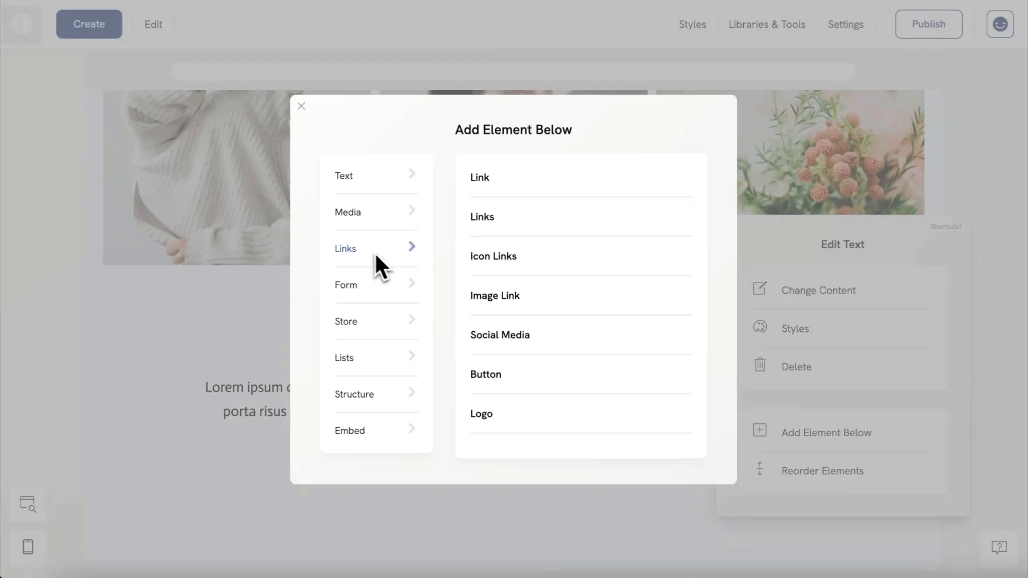
mouse_move(493, 374)
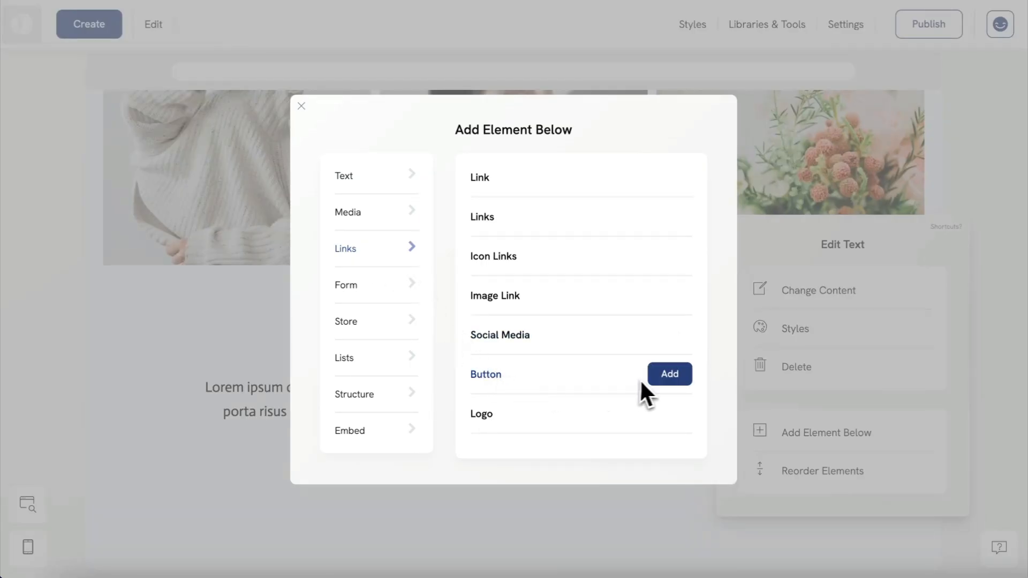
click(669, 374)
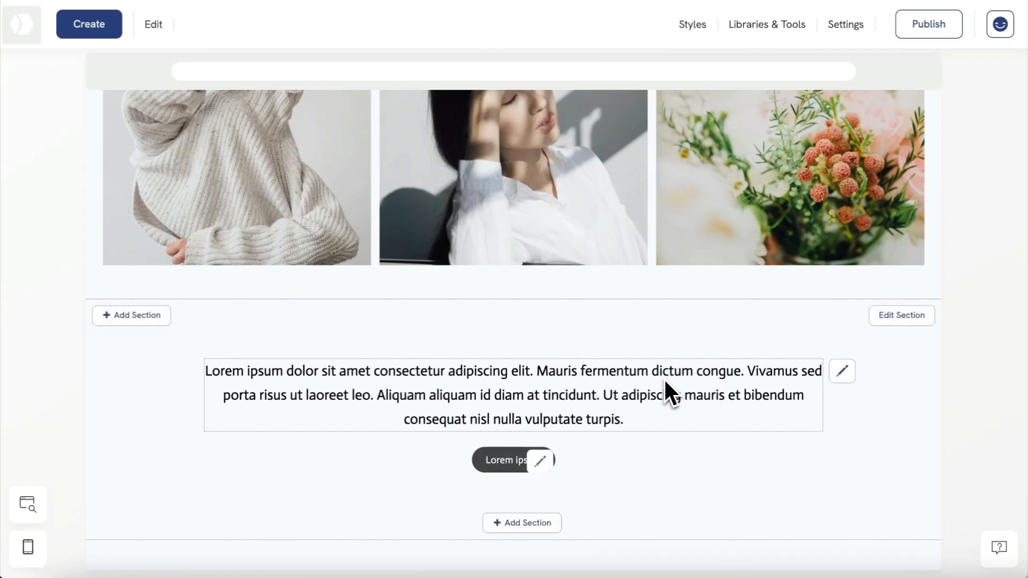
Step: Set the new button's text to "Contact me" and link it to the About page
click(540, 461)
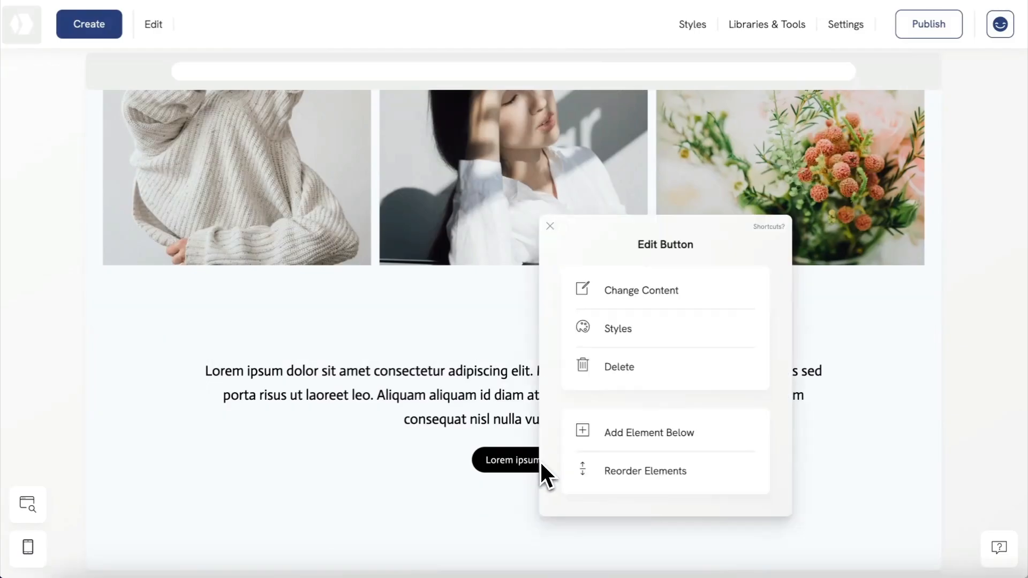
click(621, 293)
triple_click(606, 378)
text(Contact me)
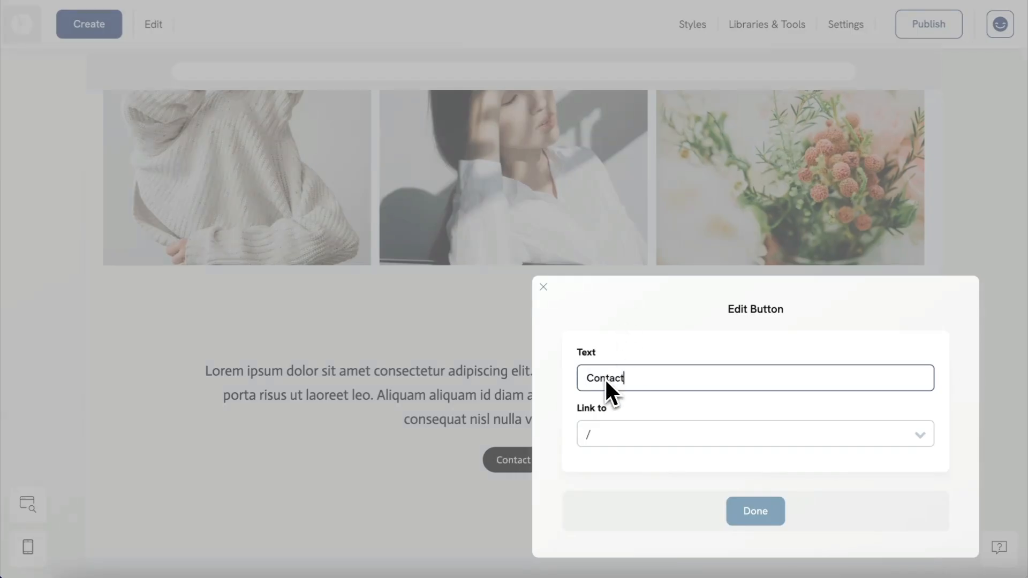
click(614, 433)
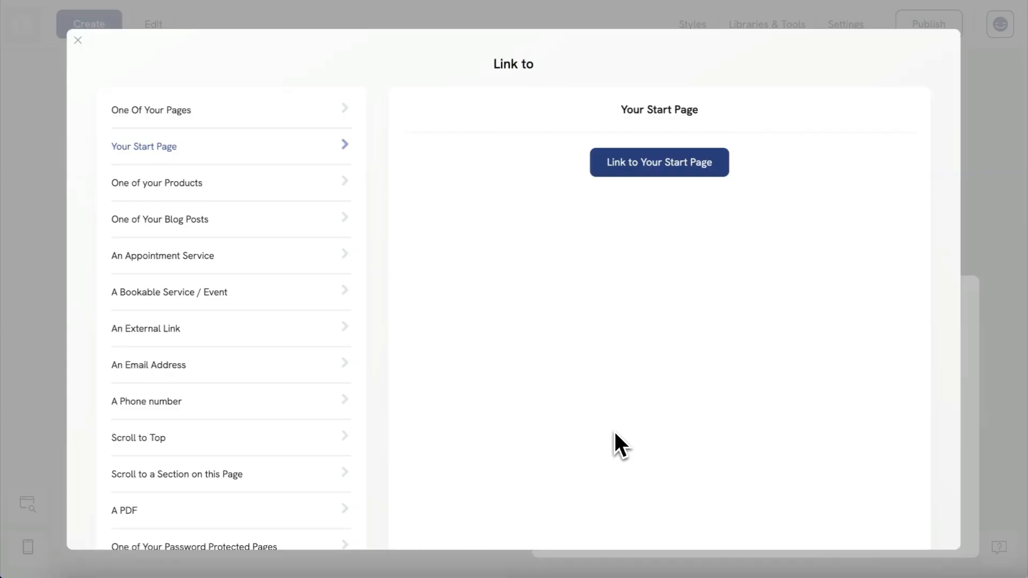
click(329, 107)
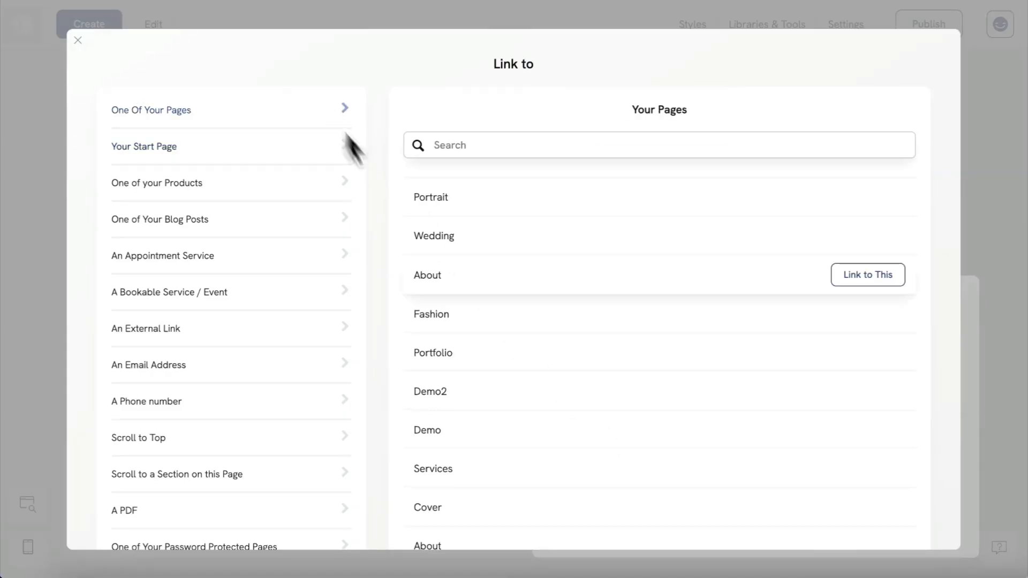
click(849, 279)
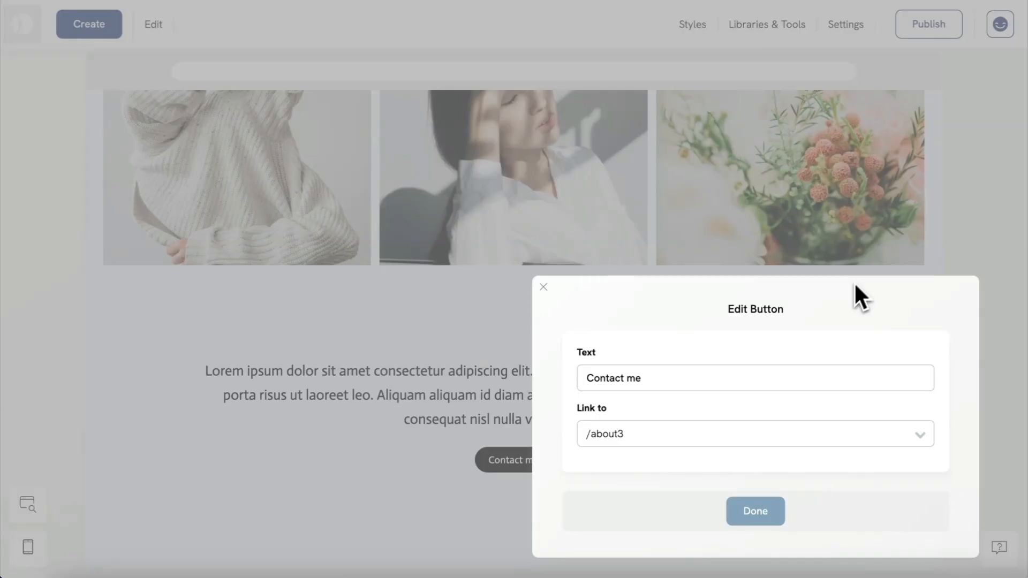
click(760, 510)
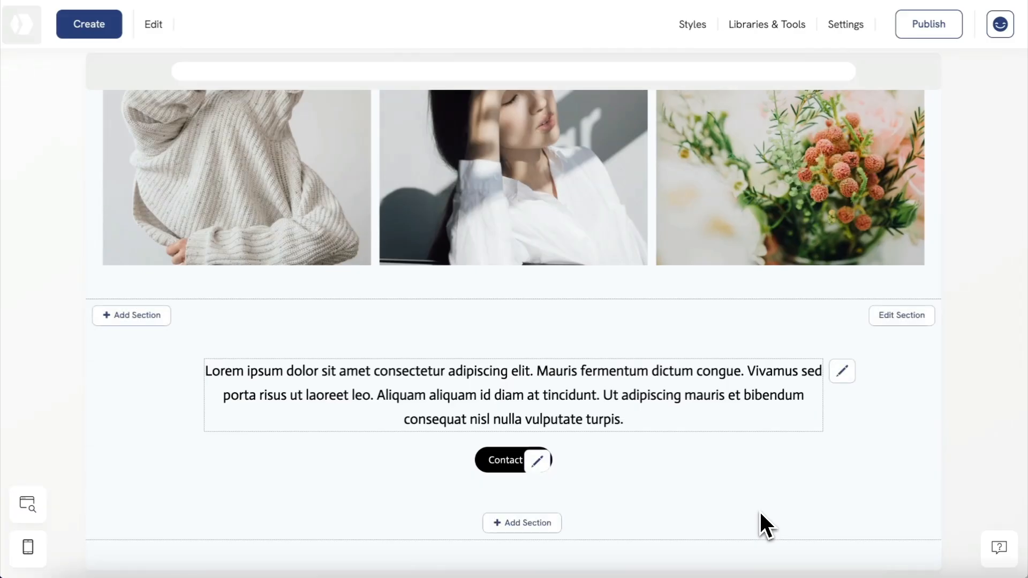
Step: Test the Contact me button's link and look over the About page it leads to
click(509, 463)
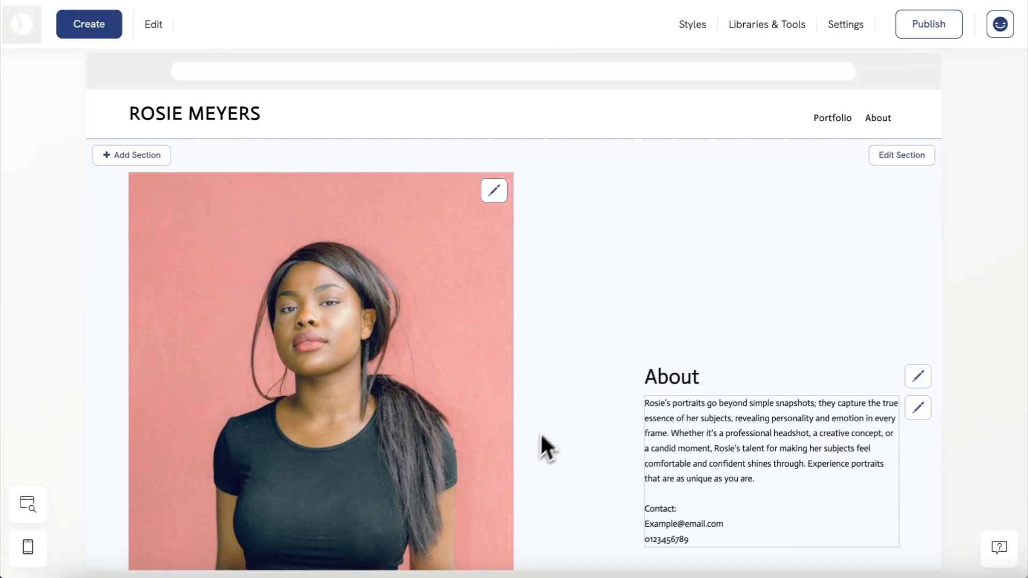
scroll(562, 383, down, 1)
scroll(561, 383, down, 1)
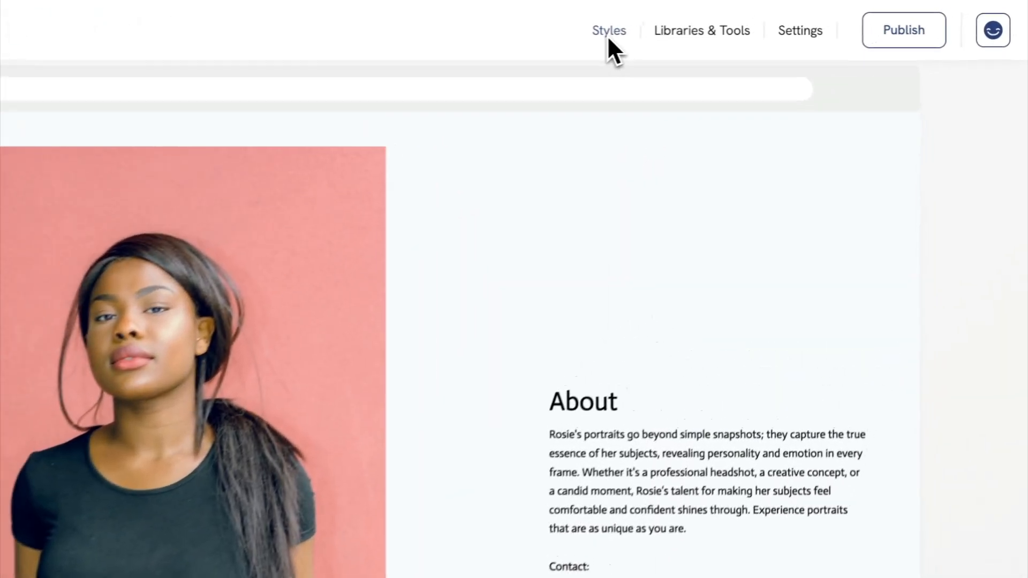
Step: Change the site's global font to Poppins and set the global font size to 96%
click(692, 27)
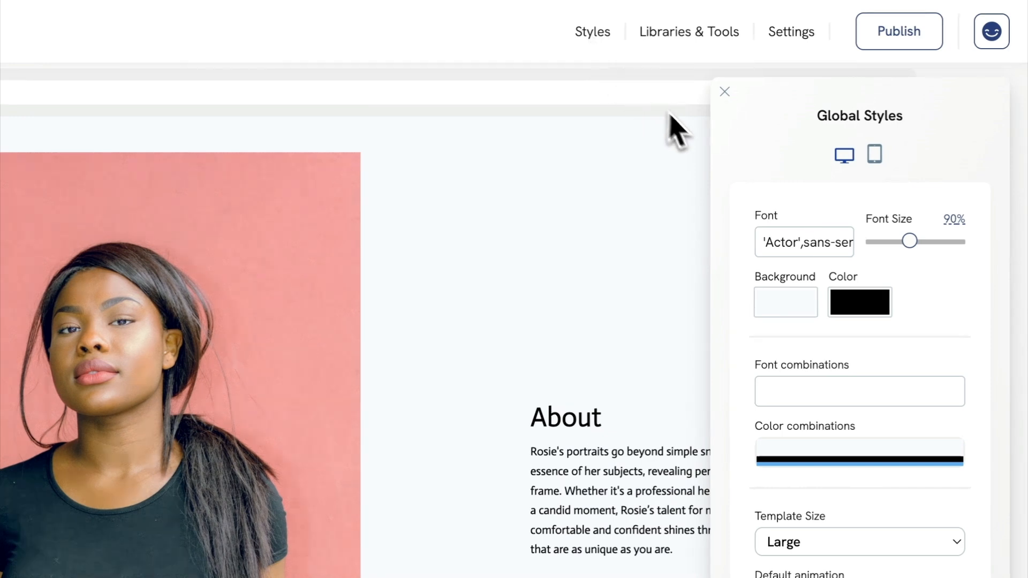
click(800, 245)
click(801, 163)
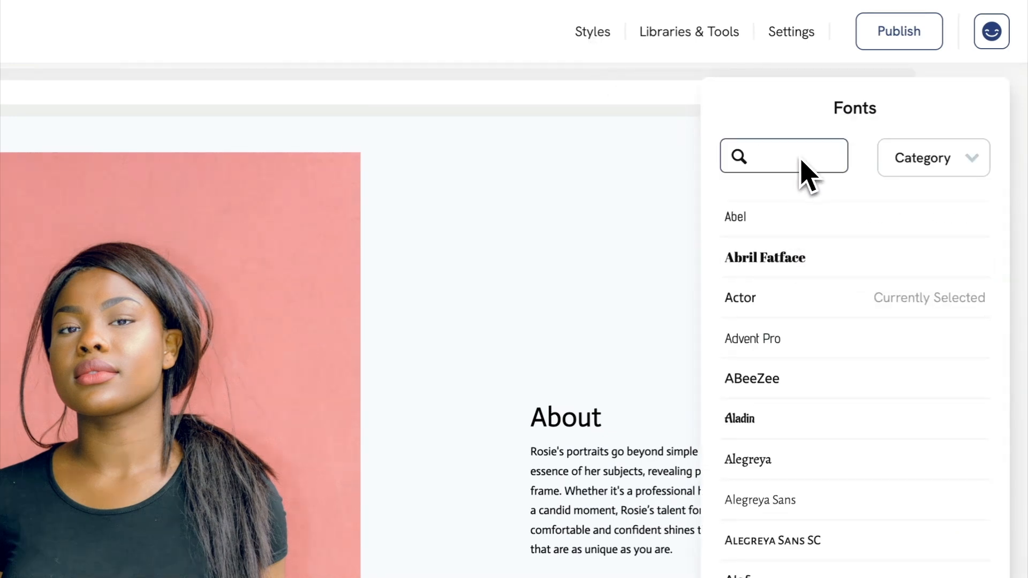
text(pop)
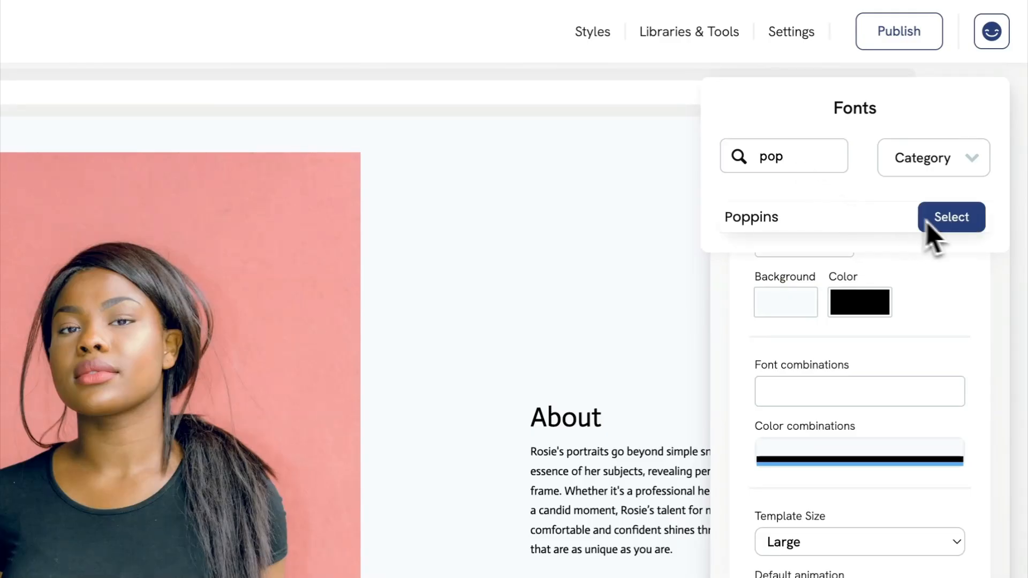
click(943, 221)
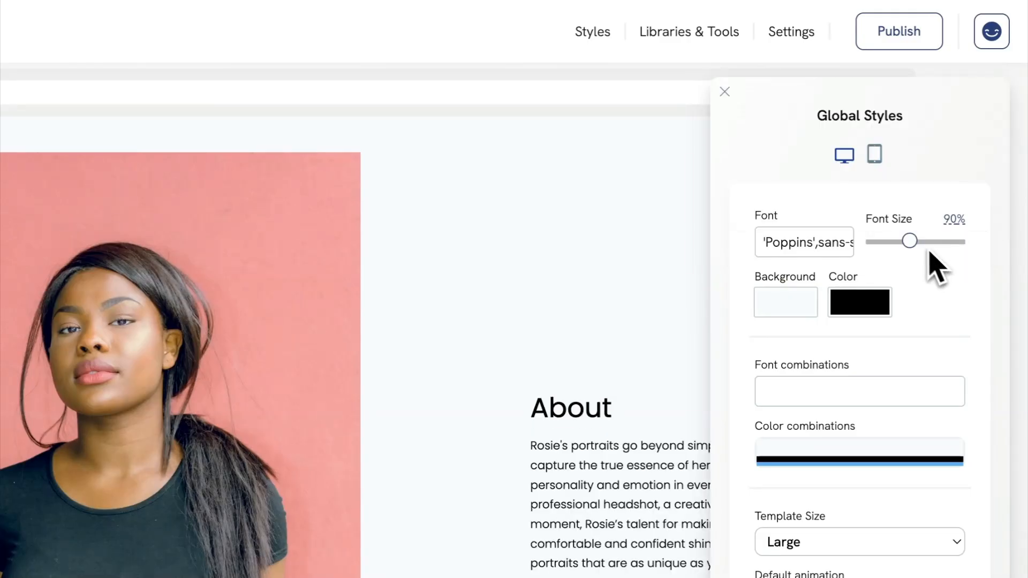
drag(914, 241, 918, 240)
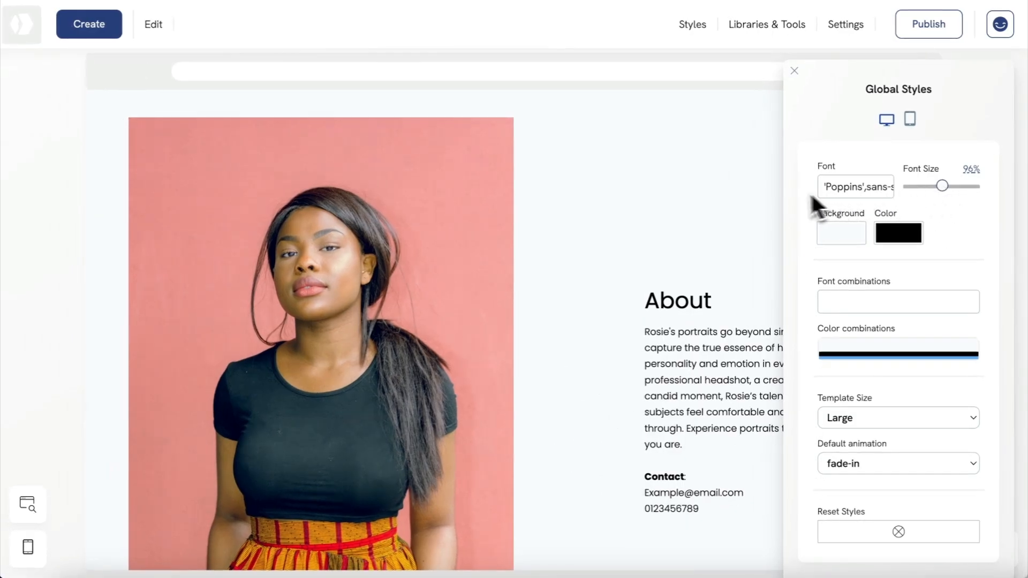
click(775, 200)
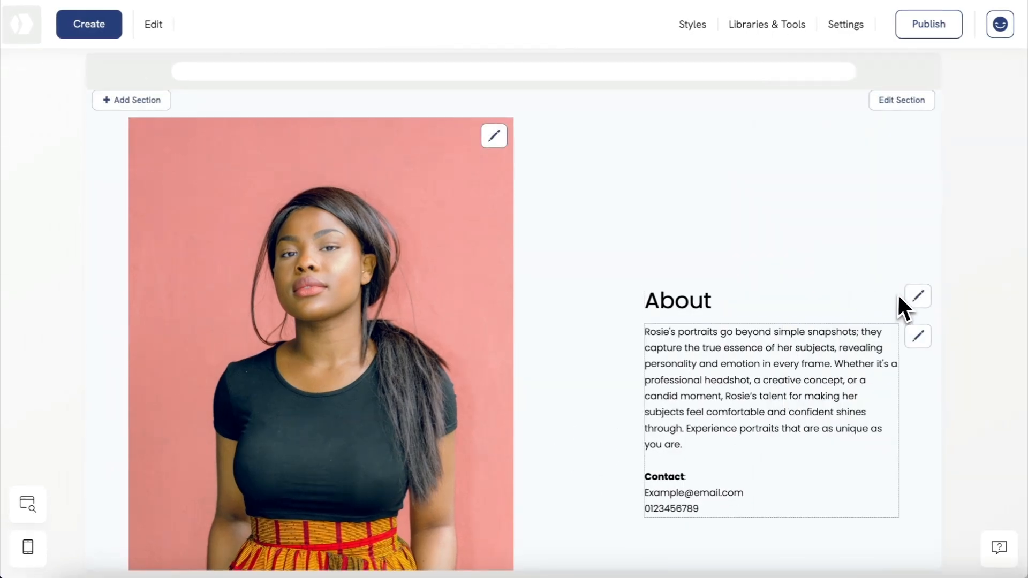
Step: Using the About header, style all headers of this type across the site as bold with a font size of 3.16em
click(915, 298)
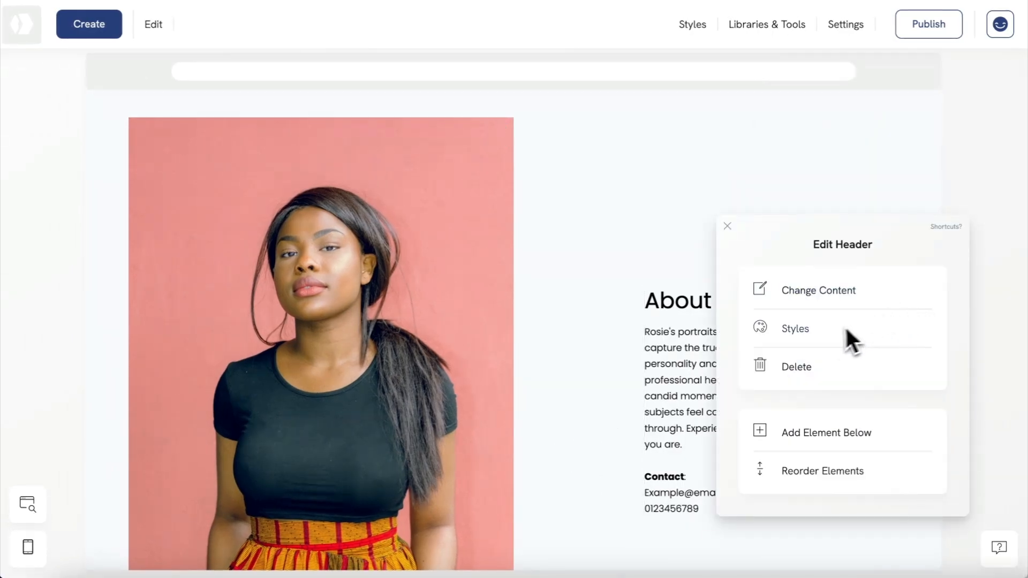
click(805, 329)
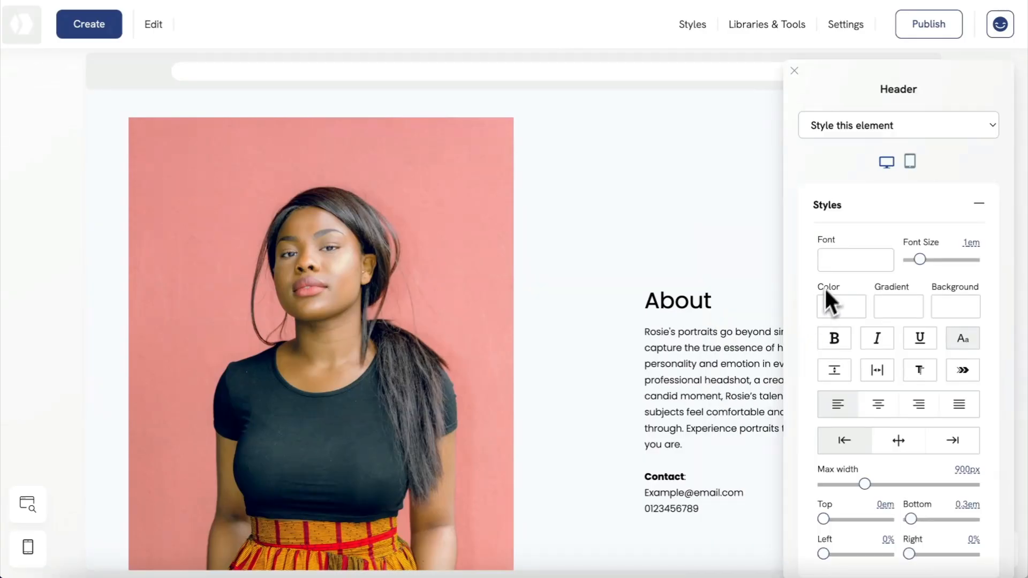
click(858, 134)
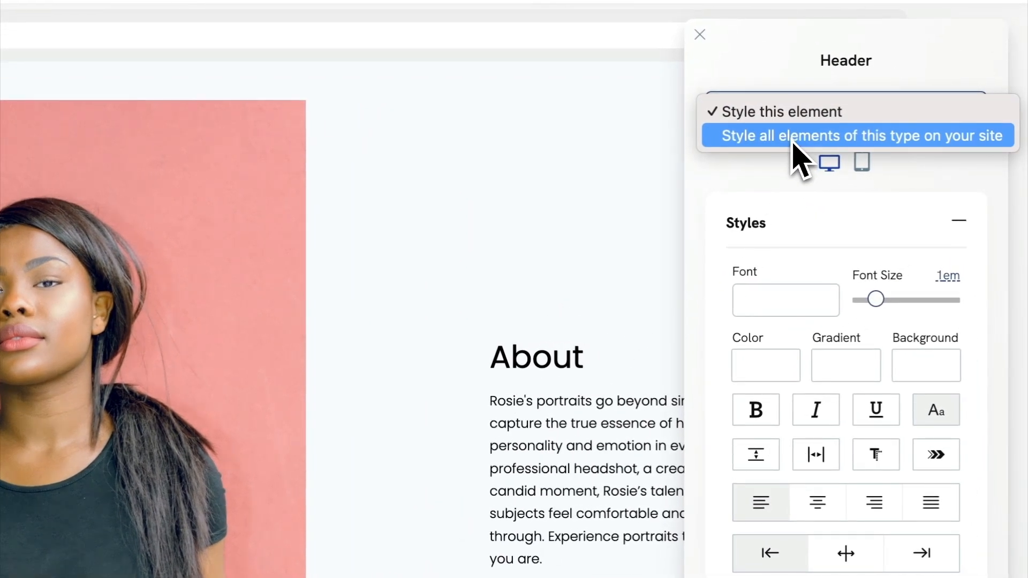
click(793, 144)
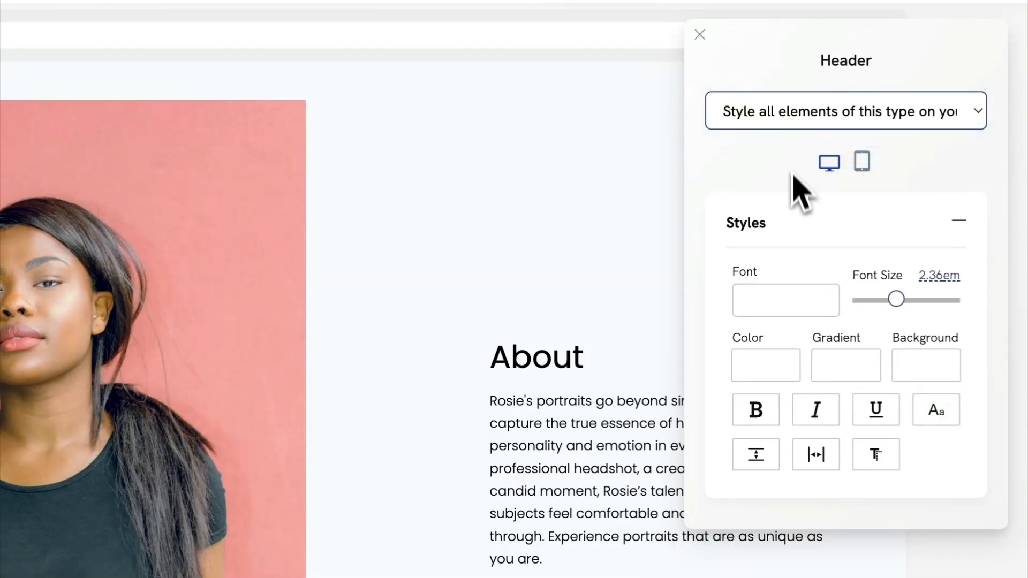
click(759, 420)
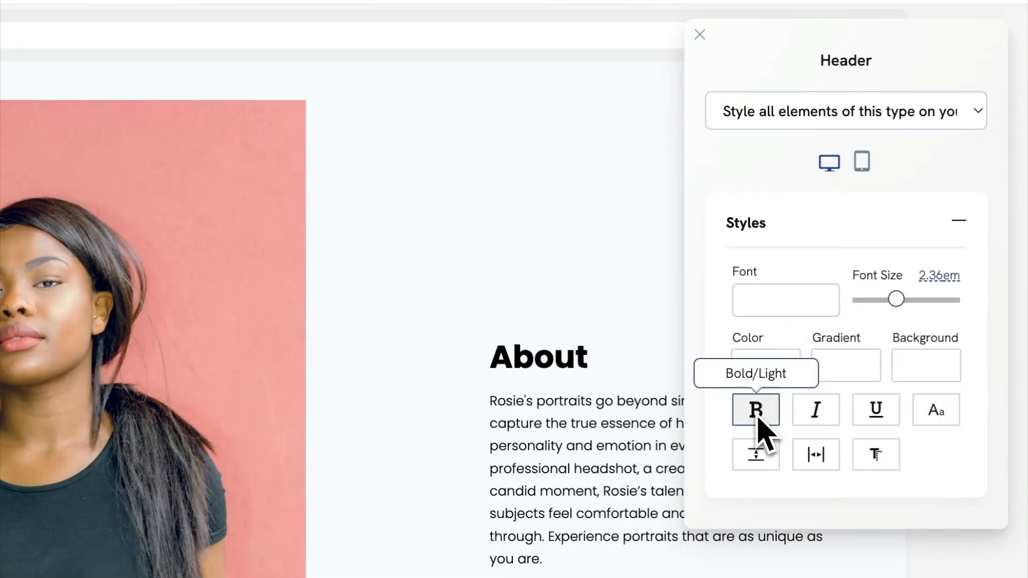
drag(896, 300, 910, 301)
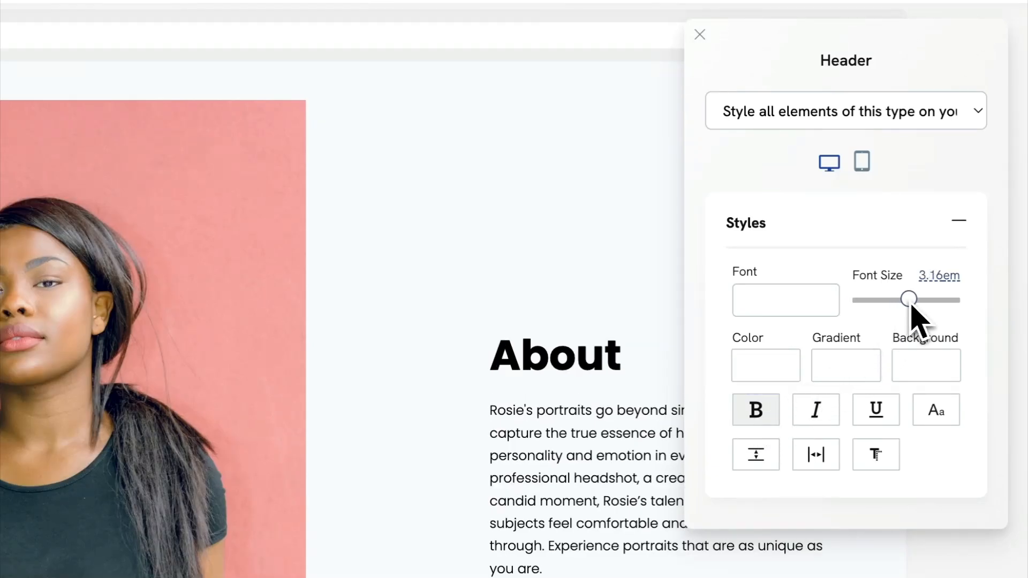
Step: Limit styling to the About header alone and transform its text to uppercase
click(835, 122)
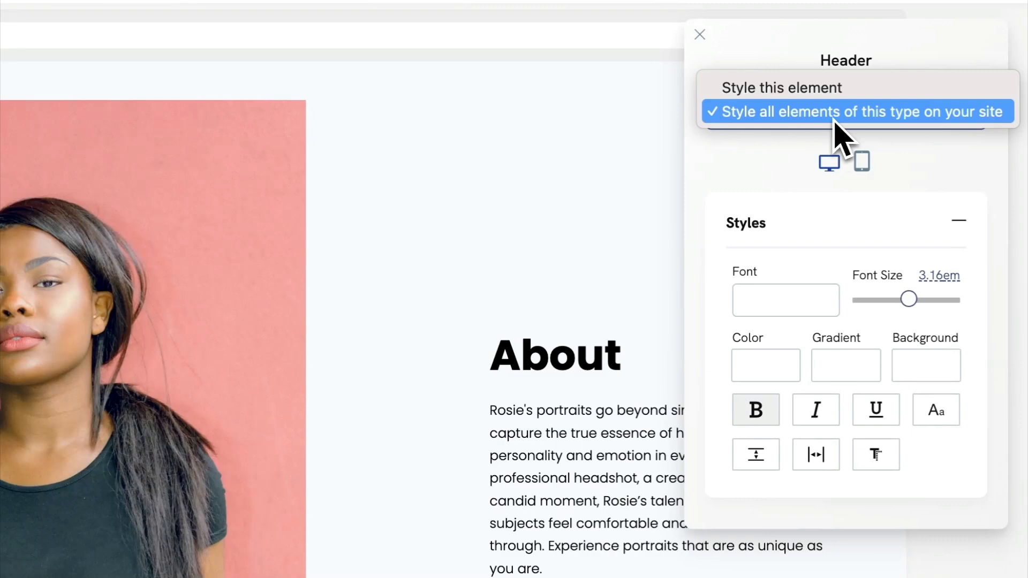
click(831, 94)
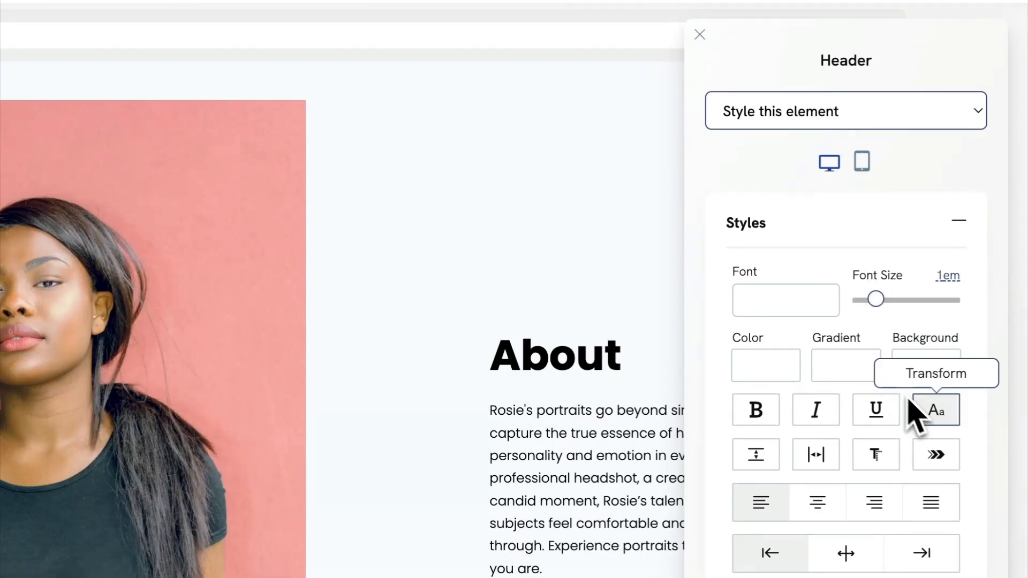
click(930, 421)
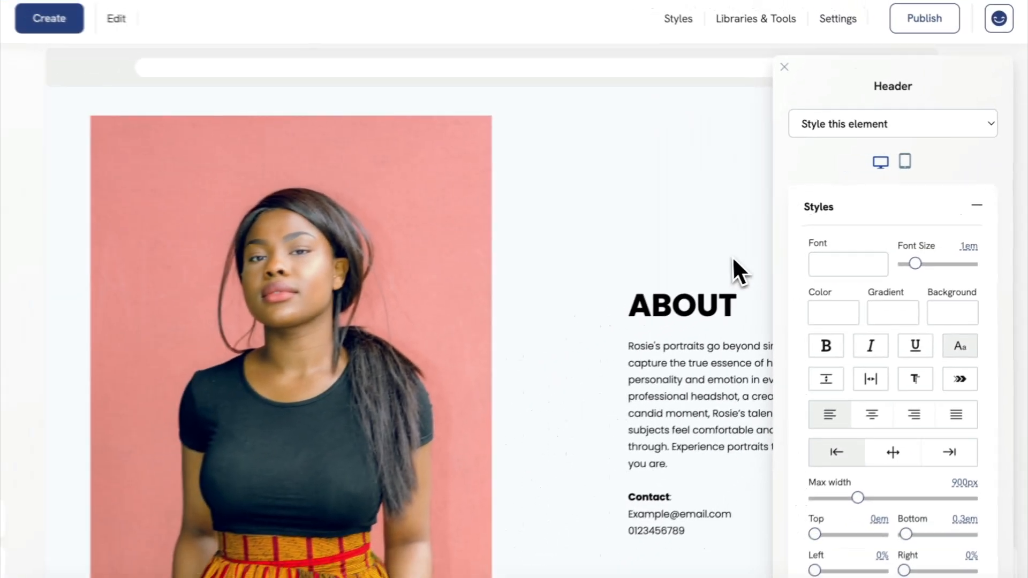
click(723, 244)
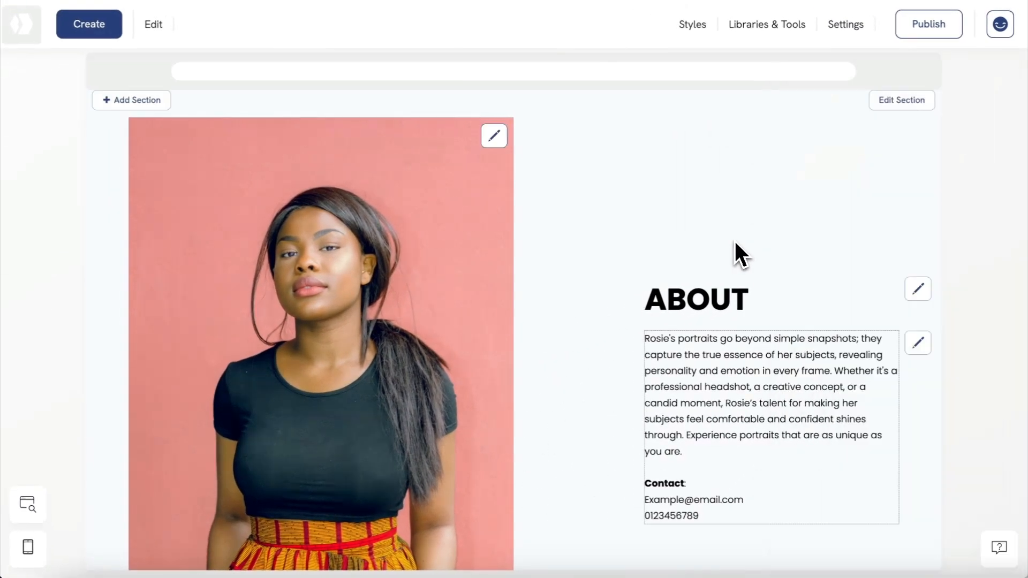
Step: Open the Portfolio page and check how the new font and header styles look in its sections
scroll(734, 238, up, 2)
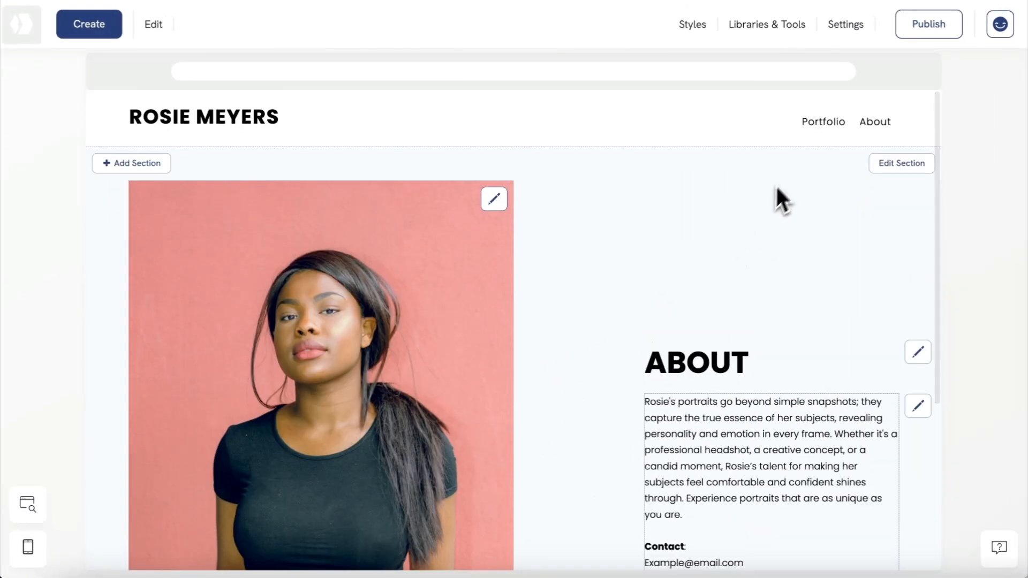
click(820, 125)
scroll(799, 195, down, 4)
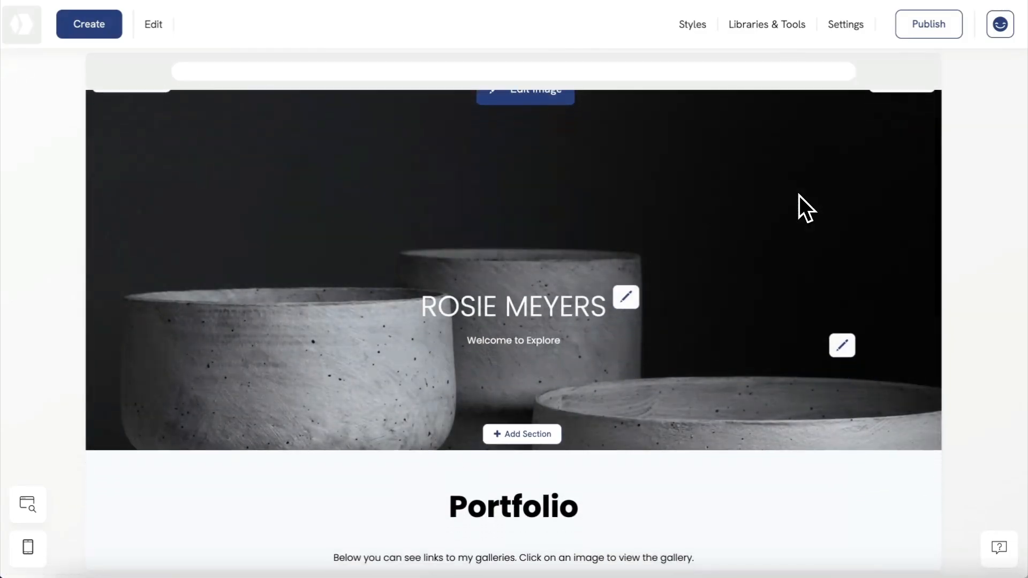
scroll(799, 195, down, 5)
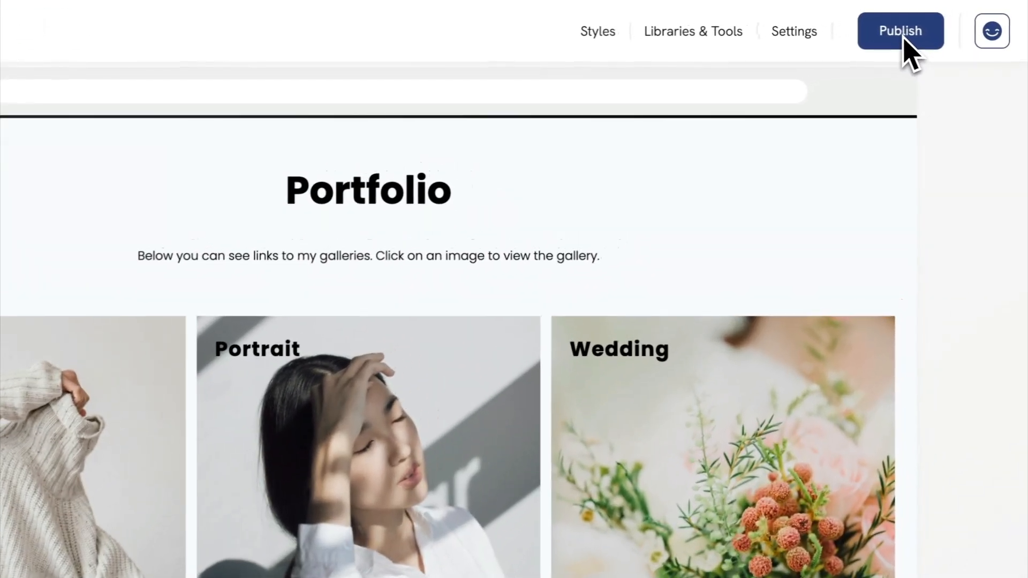
Step: Publish the website and look through the live start page and Fashion gallery
click(916, 33)
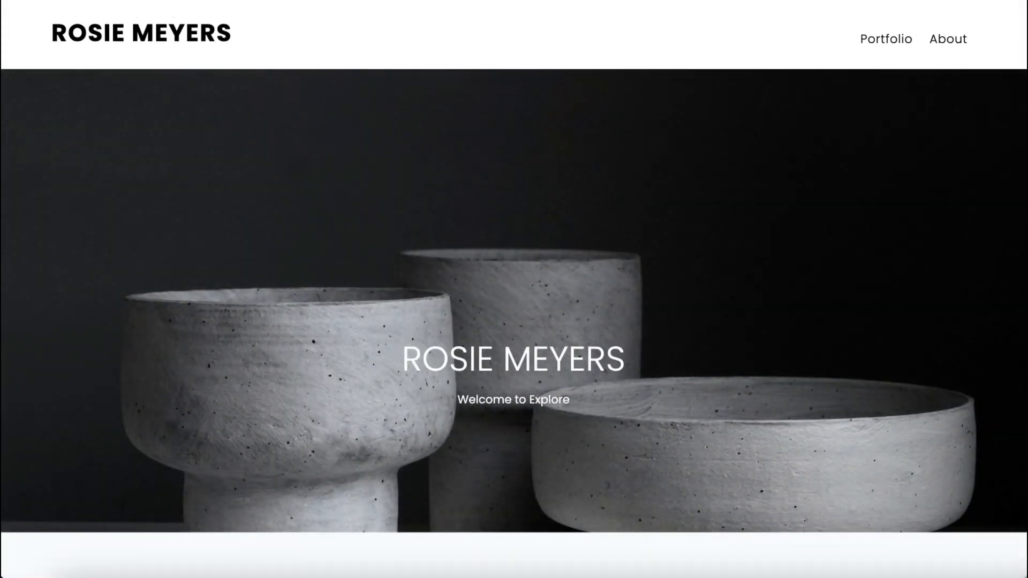
scroll(514, 321, down, 9)
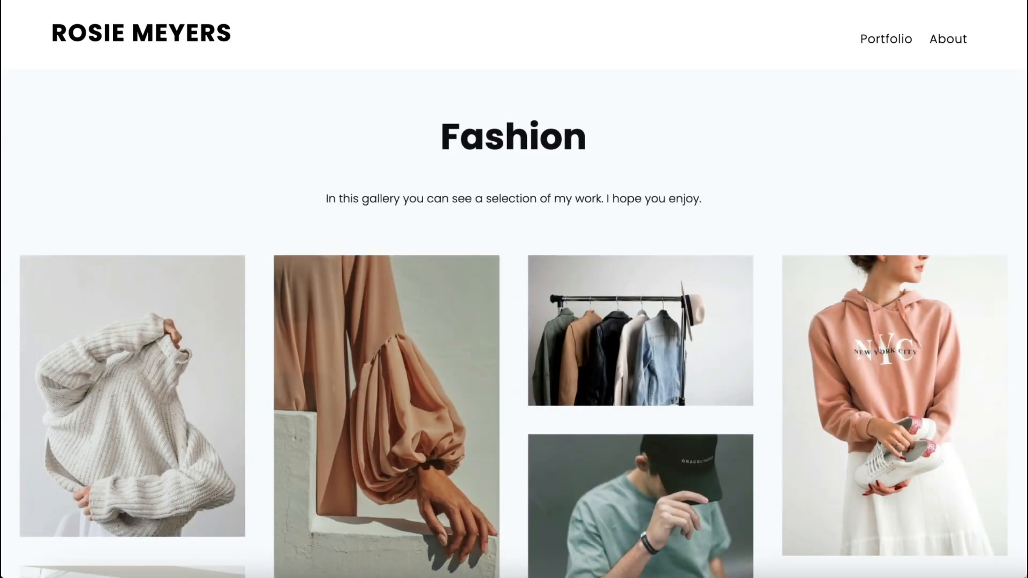
scroll(514, 289, down, 10)
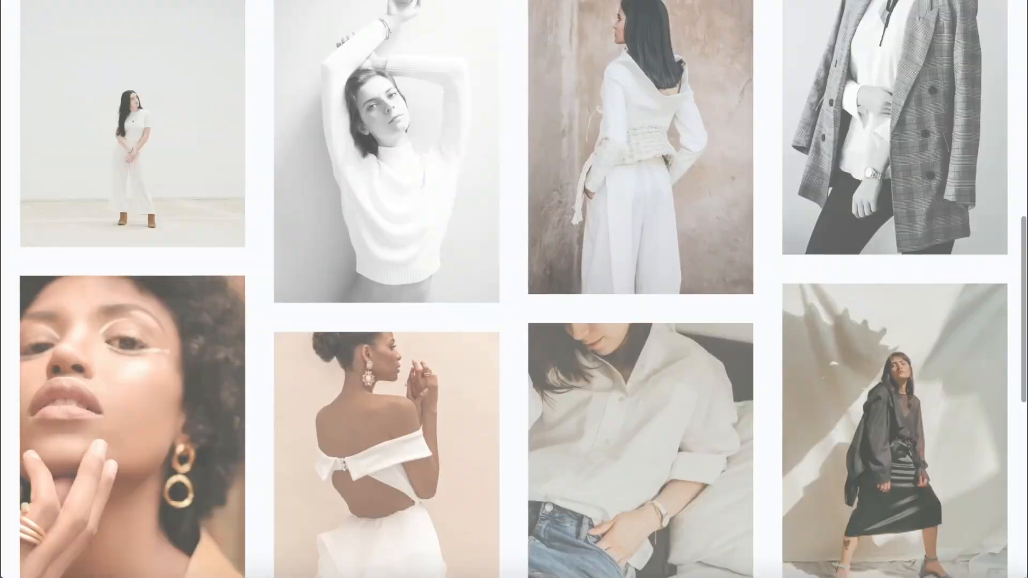